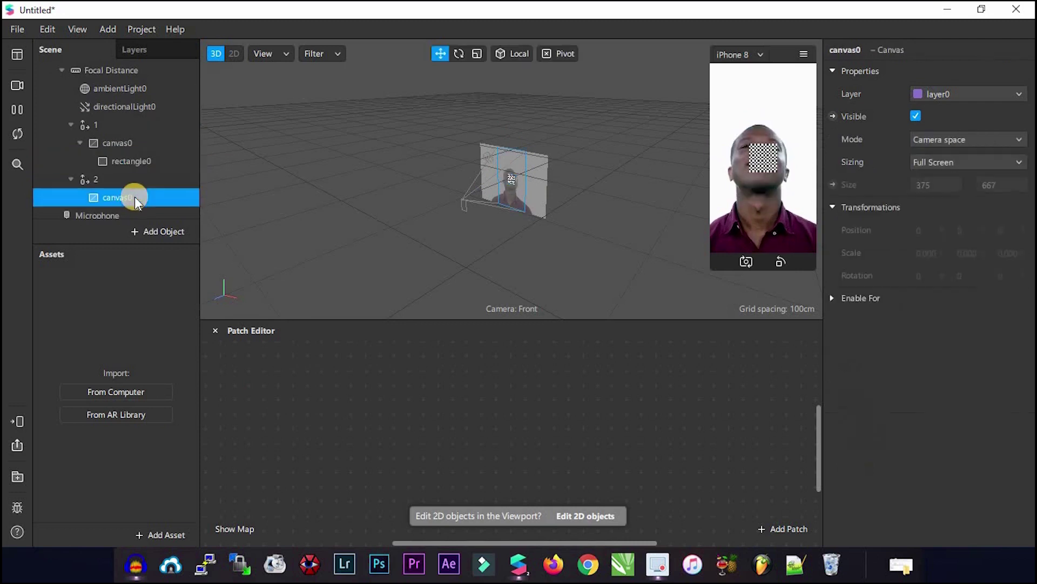
Step: Add a rectangle to the canvas under null object 2 and size the rectangle under null object 1 to 375 × 667
{"action": "mouse_move", "coordinate": [167, 211]}
{"action": "left_click", "coordinate": [294, 353]}
{"action": "left_click", "coordinate": [135, 155]}
{"action": "left_click", "coordinate": [940, 140]}
{"action": "type", "text": "375"}
{"action": "left_click", "coordinate": [1002, 140]}
{"action": "type", "text": "667"}
{"action": "left_click", "coordinate": [480, 169]}
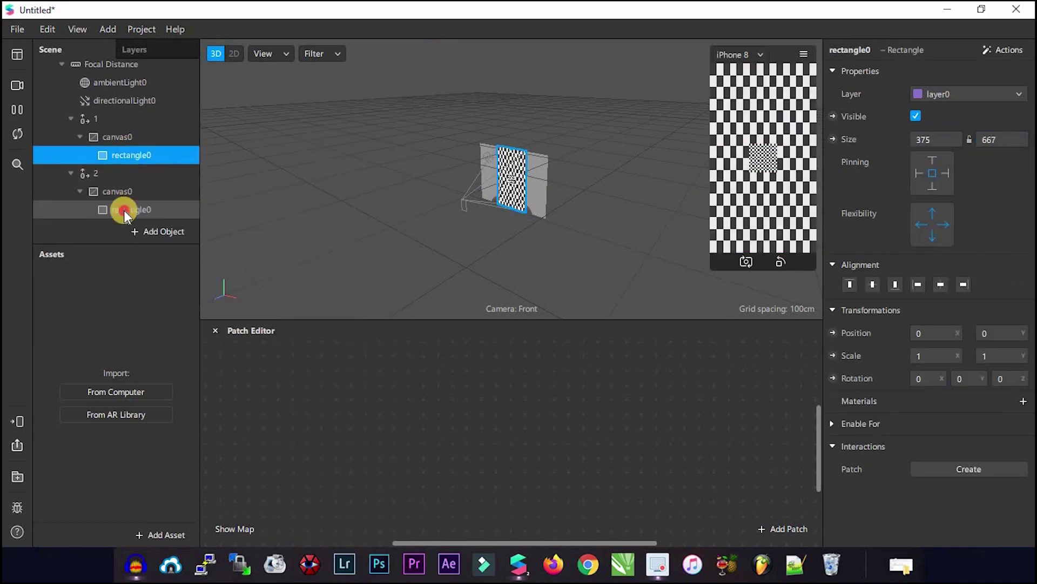
Step: Set the size of the rectangle under null object 2 to 375 × 667
{"action": "left_click", "coordinate": [124, 209]}
{"action": "left_click", "coordinate": [993, 140]}
{"action": "type", "text": "667"}
{"action": "left_click", "coordinate": [936, 139]}
{"action": "type", "text": "375"}
{"action": "left_click", "coordinate": [932, 160]}
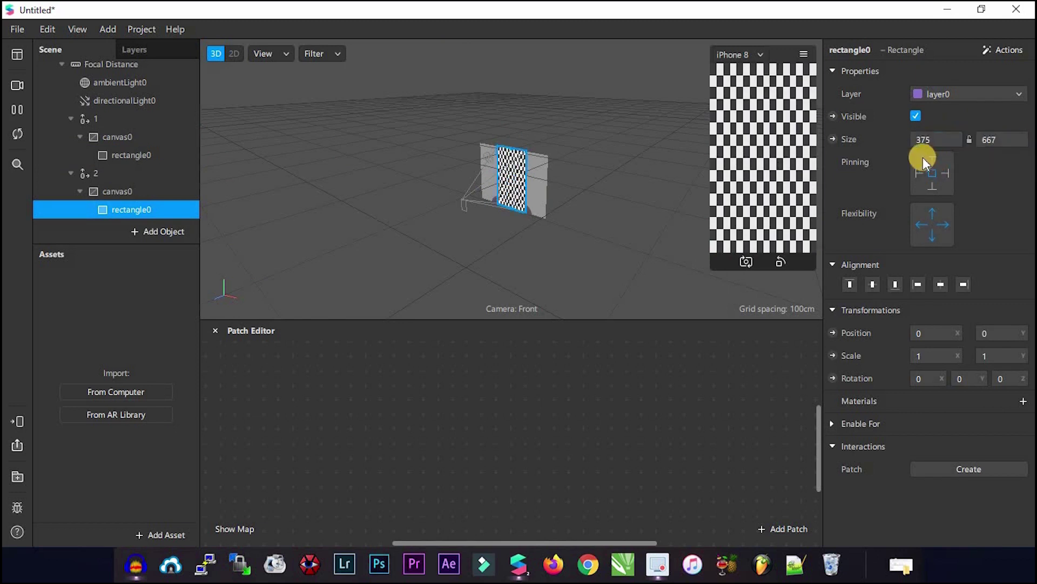
Step: Create a material on the rectangle under null object 1 and rename it 1
{"action": "left_click", "coordinate": [133, 154]}
{"action": "left_click", "coordinate": [1025, 402]}
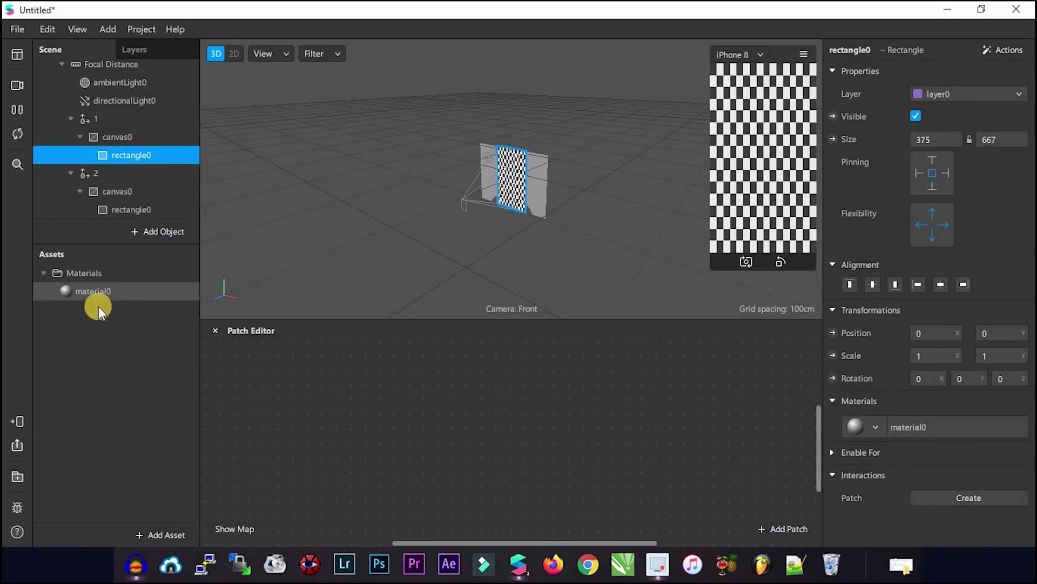
{"action": "right_click", "coordinate": [128, 297]}
{"action": "left_click", "coordinate": [157, 308]}
{"action": "type", "text": "1"}
{"action": "key", "text": "Return"}
Step: Set the shader type of material 1 to Flat
{"action": "left_click", "coordinate": [103, 295]}
{"action": "left_click", "coordinate": [1014, 71]}
{"action": "left_click", "coordinate": [935, 72]}
{"action": "left_click", "coordinate": [952, 163]}
{"action": "left_click", "coordinate": [957, 167]}
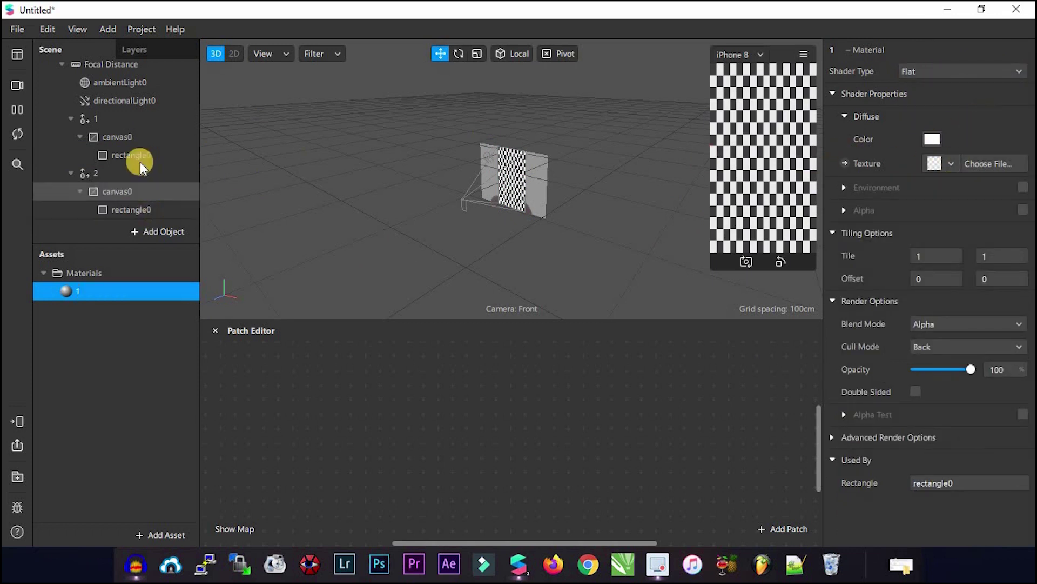
Step: Create a new material named 2 with the Flat shader type on the rectangle under null object 2
{"action": "left_click", "coordinate": [131, 209]}
{"action": "left_click", "coordinate": [1011, 403]}
{"action": "left_click", "coordinate": [954, 442]}
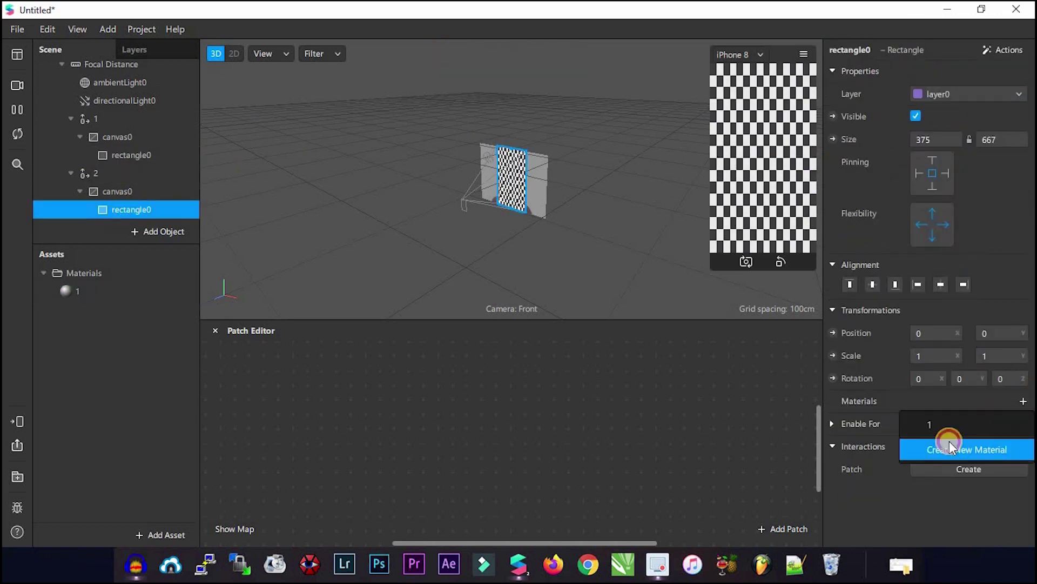
{"action": "right_click", "coordinate": [109, 309]}
{"action": "left_click", "coordinate": [158, 331]}
{"action": "type", "text": "2"}
{"action": "key", "text": "Return"}
{"action": "left_click", "coordinate": [927, 72]}
{"action": "left_click", "coordinate": [929, 74]}
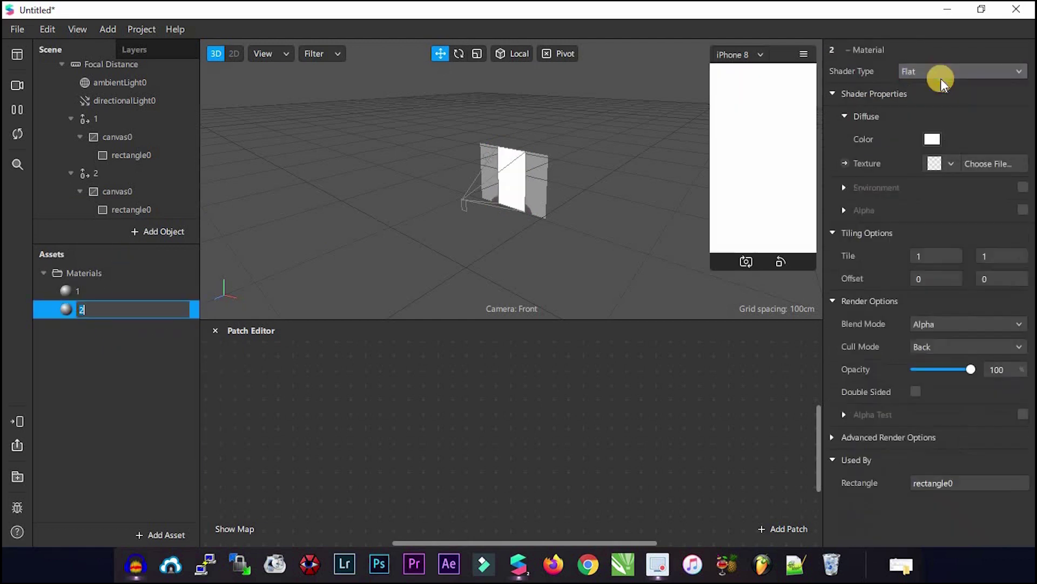
Step: Import bensound-smile.m4a, bensound-summer.m4a, s1.png and s2.png from folder 20 into the project assets
{"action": "left_click", "coordinate": [900, 564]}
{"action": "left_click", "coordinate": [409, 226]}
{"action": "left_click", "coordinate": [410, 194], "text": "ctrl"}
{"action": "left_click", "coordinate": [414, 209], "text": "ctrl"}
{"action": "left_click", "coordinate": [405, 257], "text": "ctrl"}
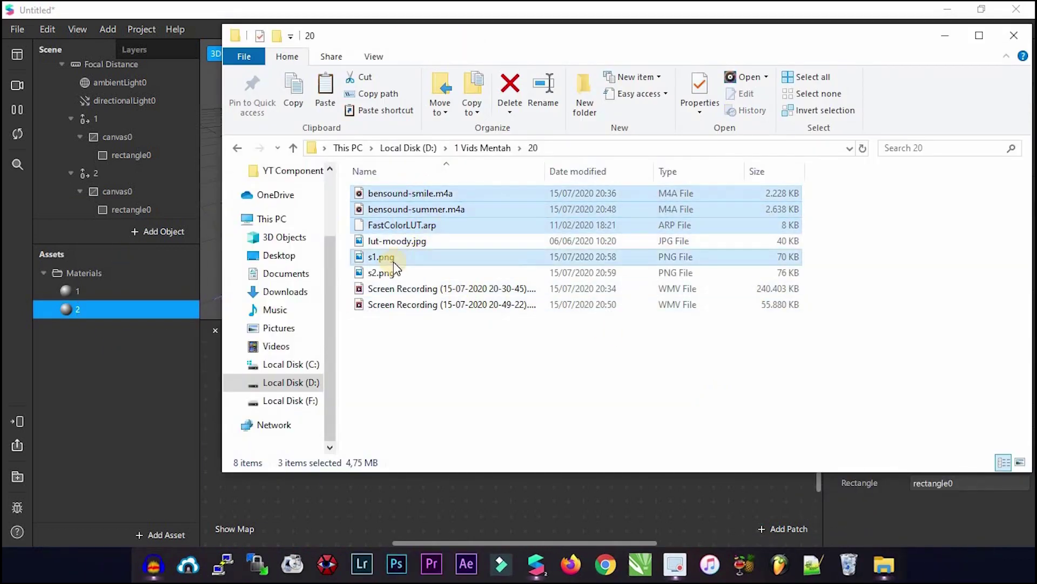
{"action": "left_click", "coordinate": [406, 273], "text": "ctrl"}
{"action": "left_click", "coordinate": [410, 226], "text": "ctrl"}
{"action": "left_click_drag", "start_coordinate": [424, 195], "coordinate": [185, 297]}
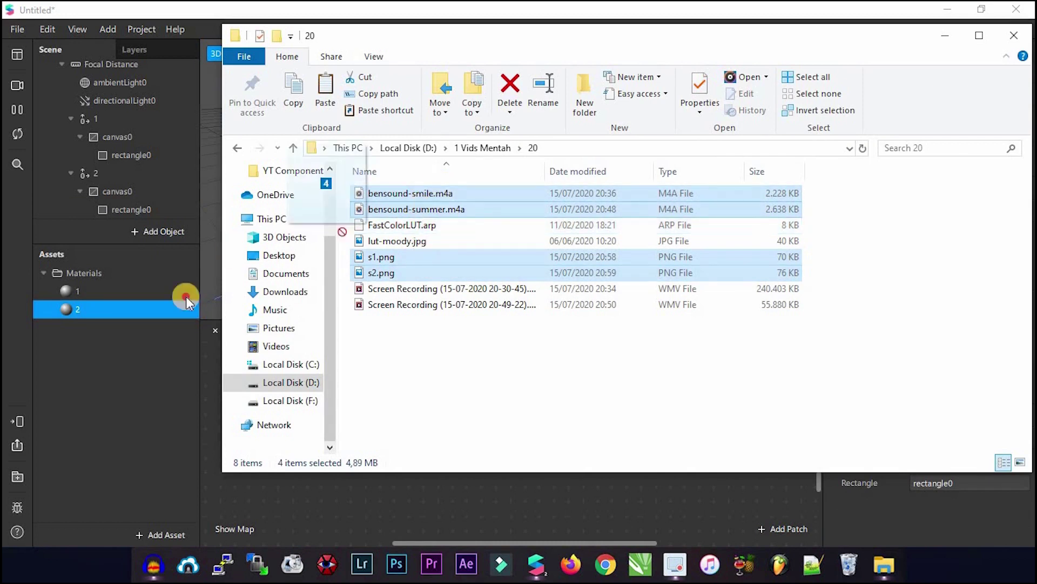
{"action": "left_click", "coordinate": [948, 39]}
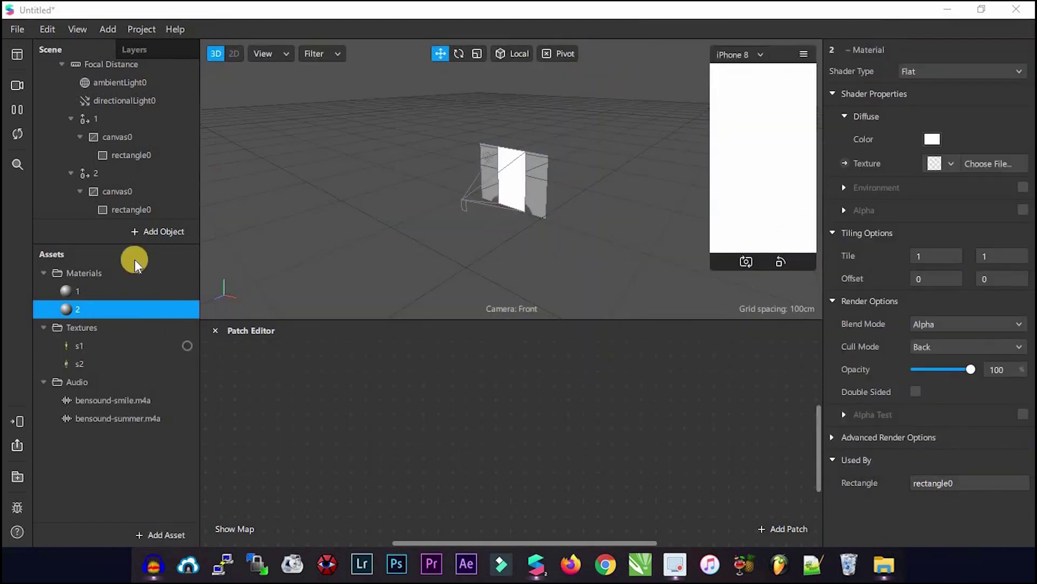
Step: Set textures s1 and s2 together to no compression and their filtering to None
{"action": "left_click", "coordinate": [115, 358], "text": "shift"}
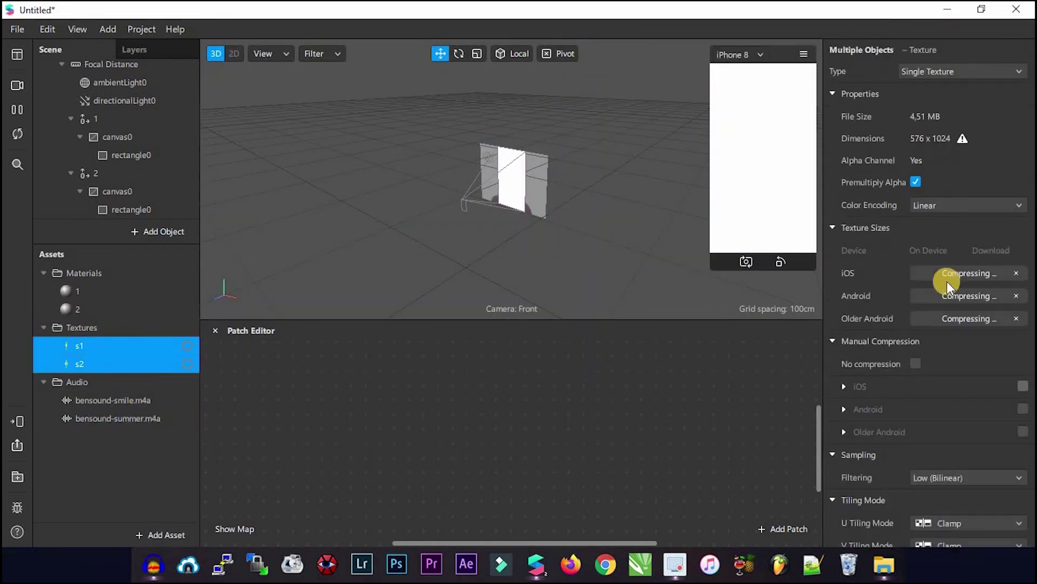
{"action": "scroll", "coordinate": [919, 286], "scroll_direction": "down", "scroll_amount": 2}
{"action": "left_click", "coordinate": [940, 399]}
{"action": "left_click", "coordinate": [929, 399]}
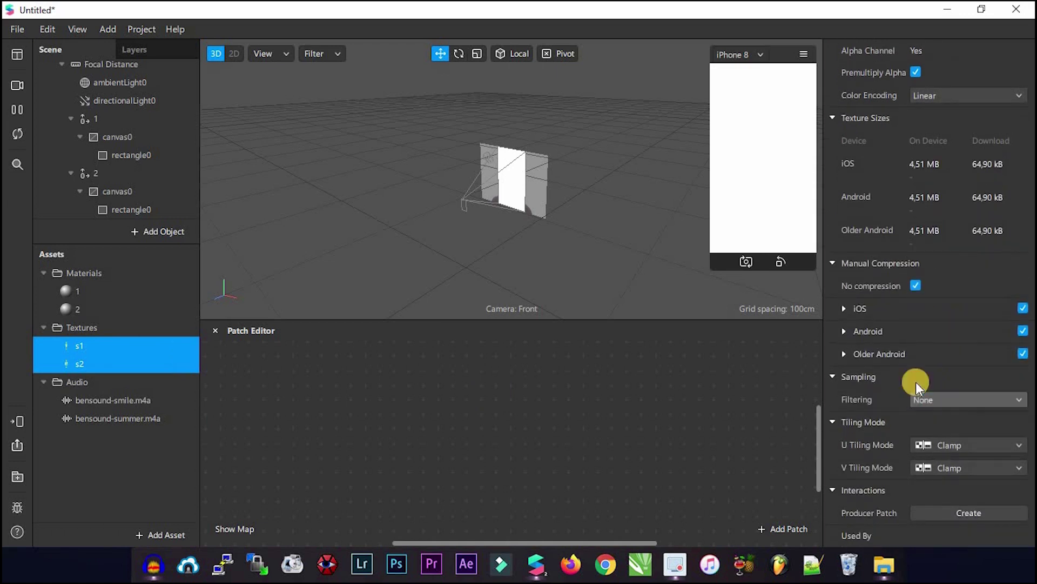
Step: Assign texture s1 to material 1 and texture s2 to material 2
{"action": "left_click", "coordinate": [132, 155]}
{"action": "left_click", "coordinate": [87, 289]}
{"action": "left_click", "coordinate": [940, 165]}
{"action": "left_click", "coordinate": [896, 194]}
{"action": "left_click", "coordinate": [81, 307]}
{"action": "left_click", "coordinate": [943, 164]}
{"action": "left_click", "coordinate": [899, 215]}
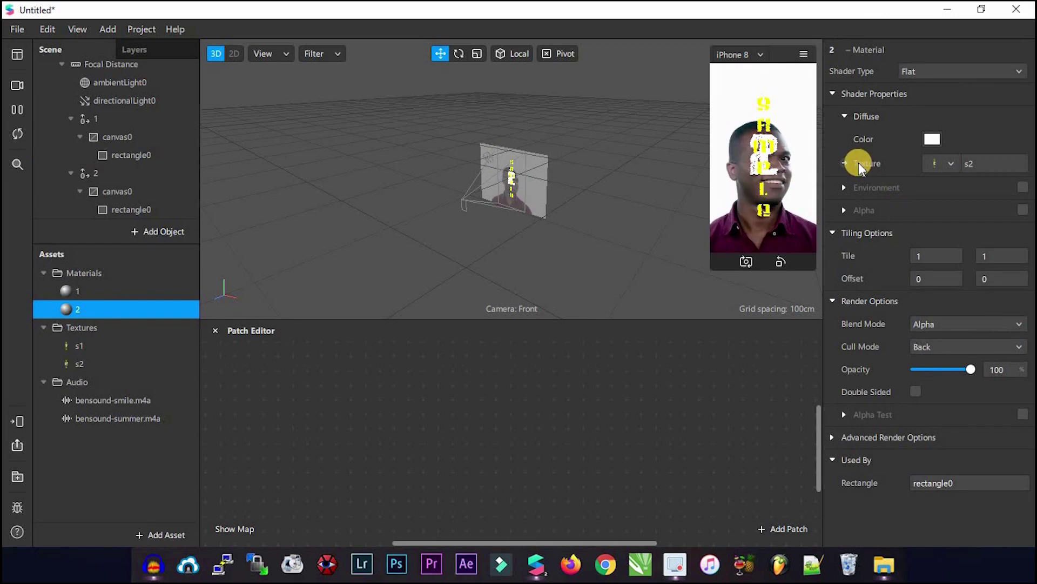
Step: Enlarge the iPhone 8 preview over the viewport
{"action": "left_click", "coordinate": [717, 262]}
{"action": "left_click", "coordinate": [108, 291]}
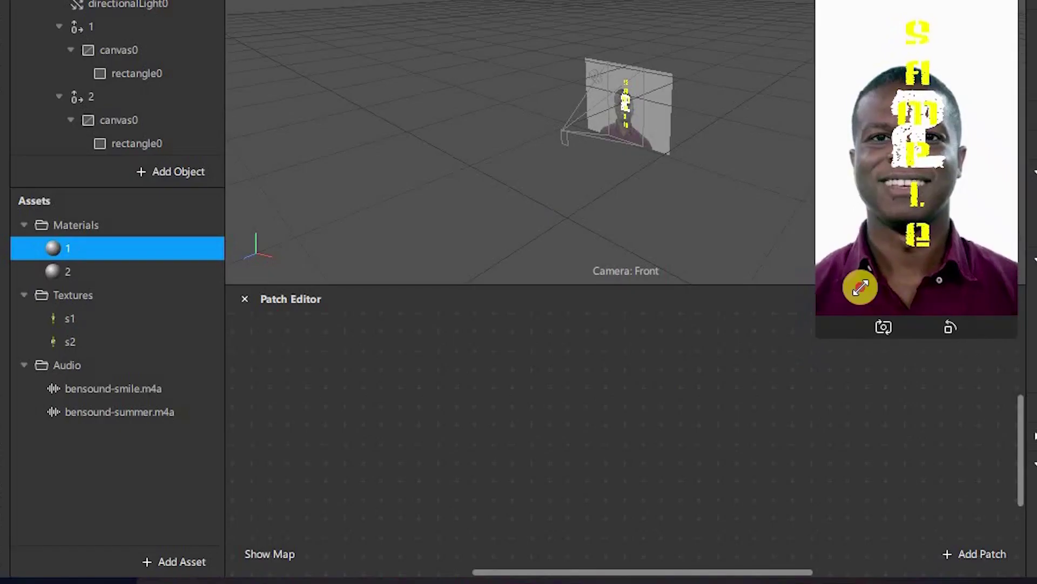
{"action": "left_click", "coordinate": [675, 363]}
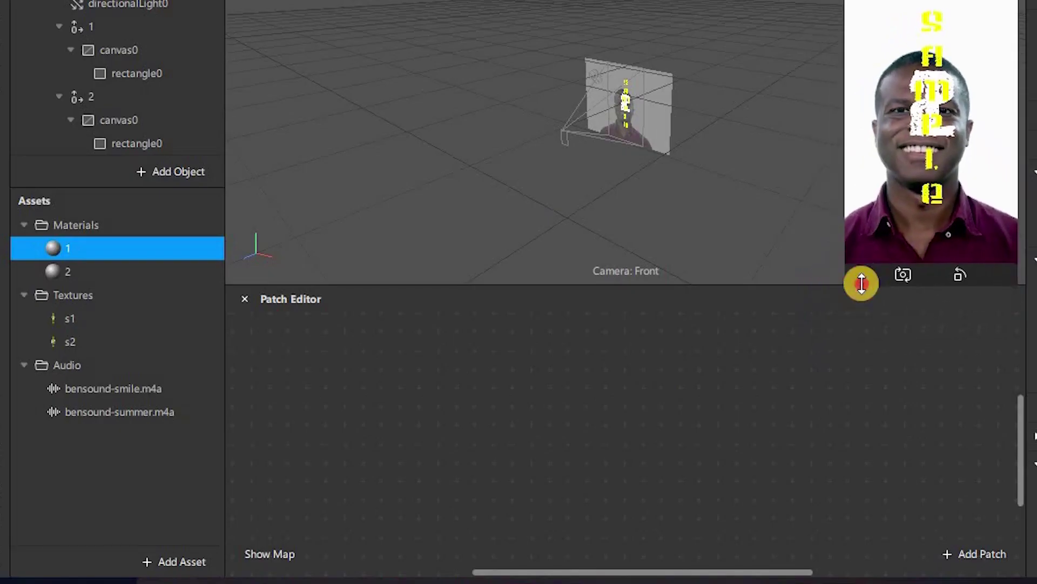
{"action": "left_click", "coordinate": [173, 562]}
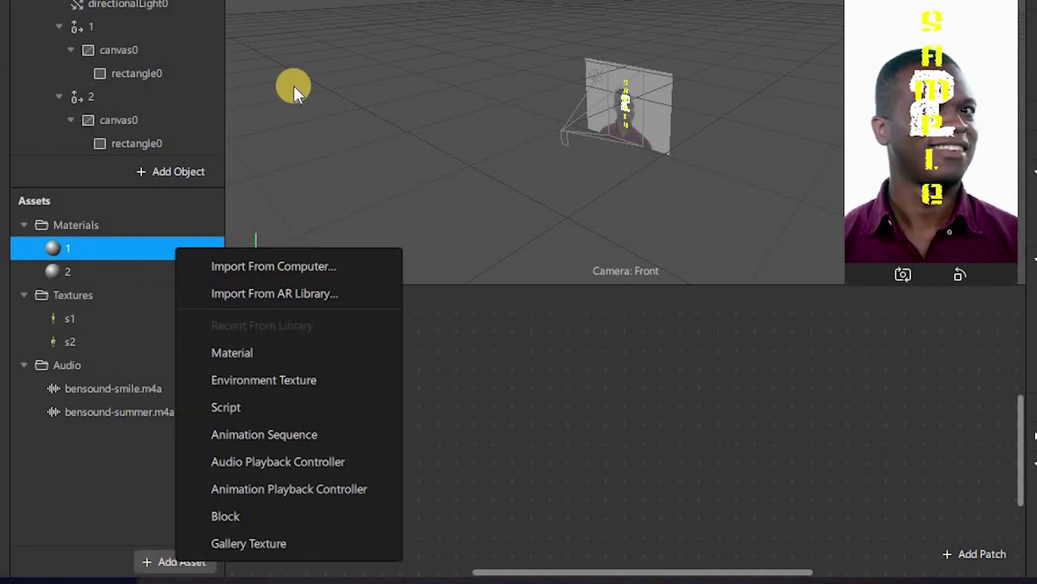
Step: Add a speaker to the canvas under null object 1
{"action": "left_click", "coordinate": [132, 44]}
{"action": "right_click", "coordinate": [132, 45]}
{"action": "mouse_move", "coordinate": [243, 65]}
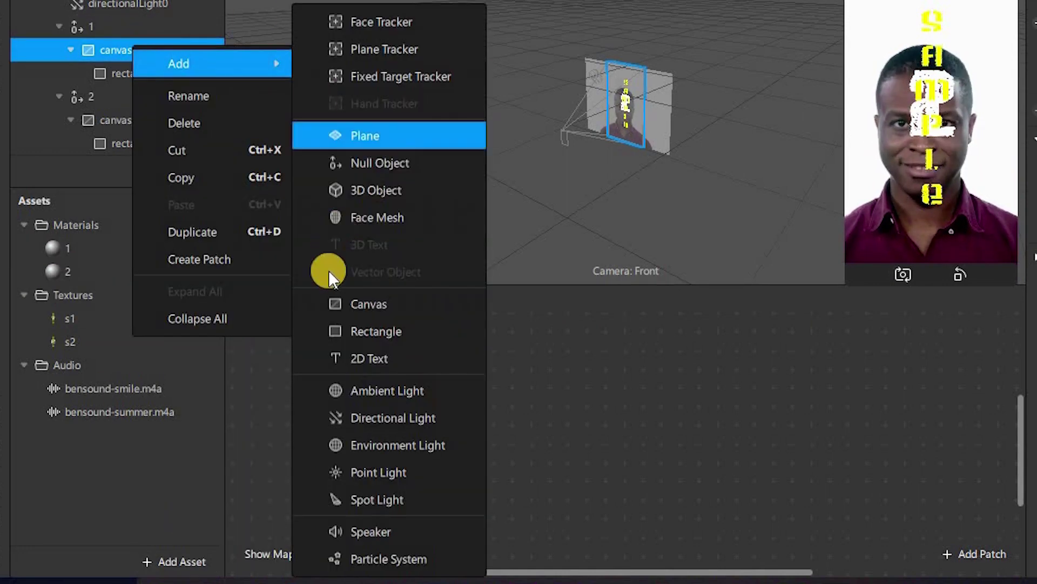
{"action": "left_click", "coordinate": [342, 532]}
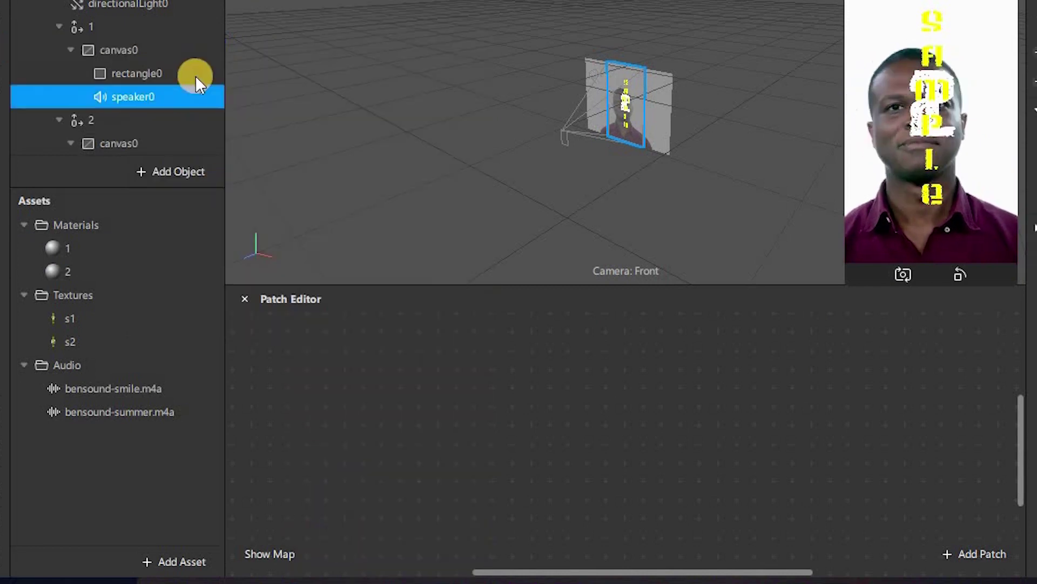
Step: Add a speaker to the canvas under null object 2
{"action": "scroll", "coordinate": [118, 151], "scroll_direction": "down", "scroll_amount": 1}
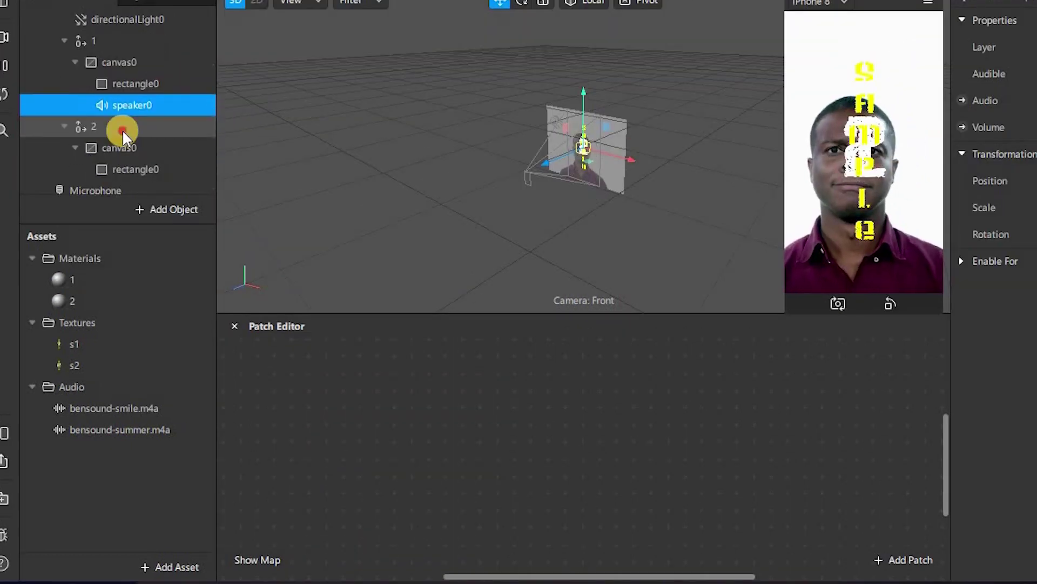
{"action": "left_click", "coordinate": [123, 129]}
{"action": "left_click", "coordinate": [122, 149]}
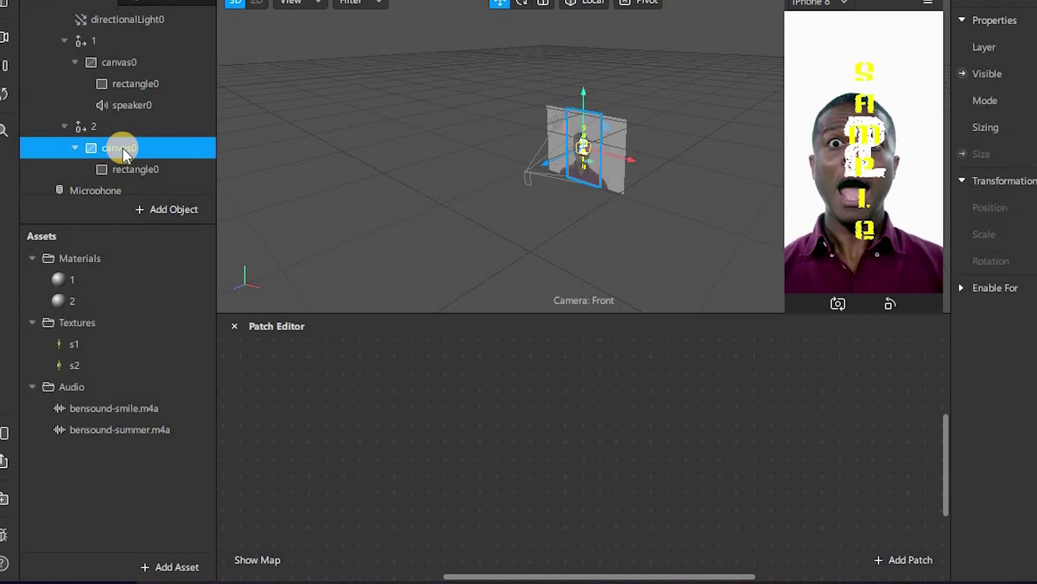
{"action": "right_click", "coordinate": [122, 149]}
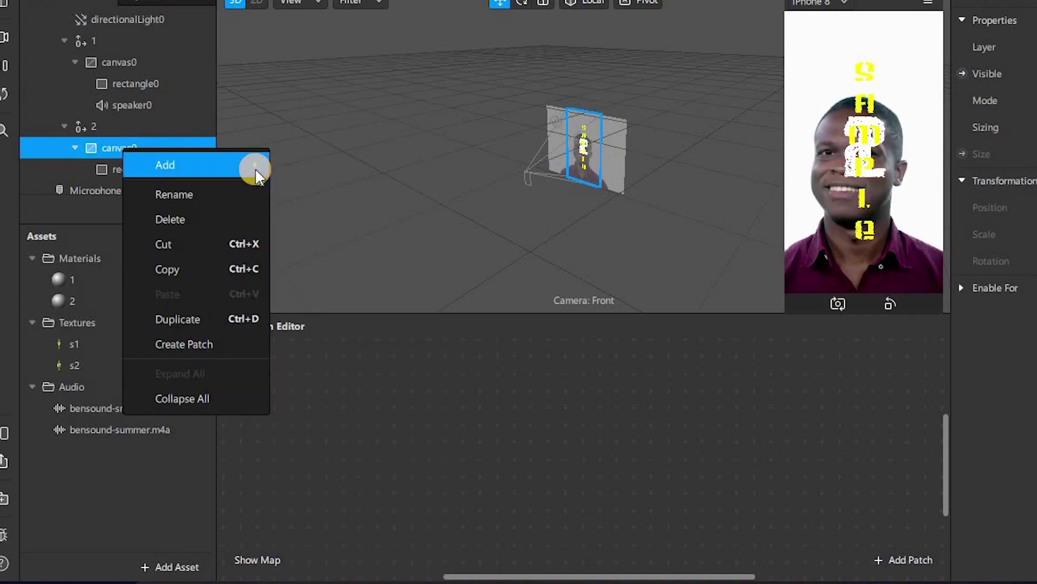
{"action": "mouse_move", "coordinate": [255, 164]}
{"action": "left_click", "coordinate": [323, 538]}
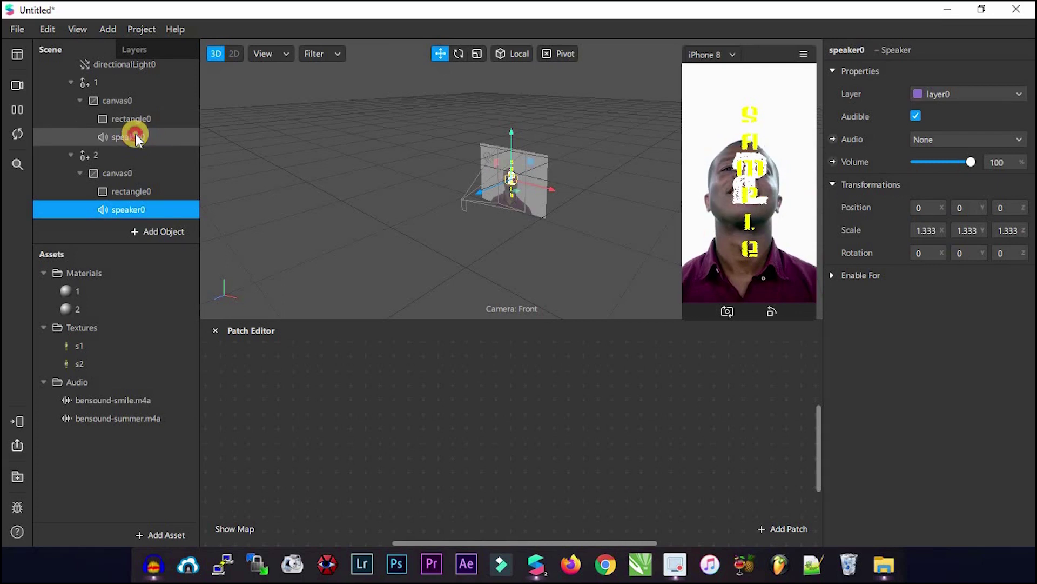
Step: Create an audio playback controller asset and name it 1
{"action": "left_click", "coordinate": [135, 104]}
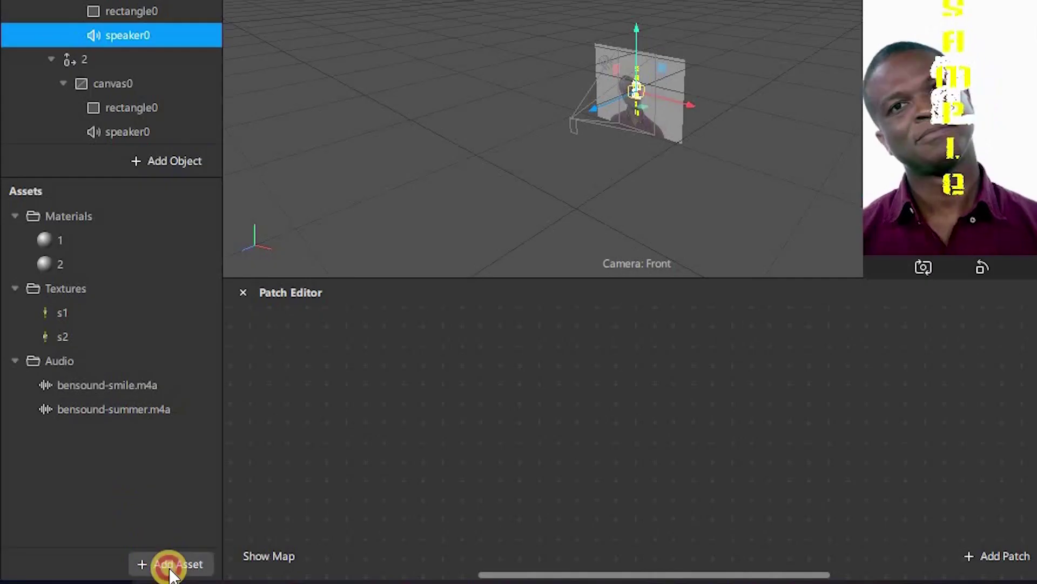
{"action": "left_click", "coordinate": [170, 568]}
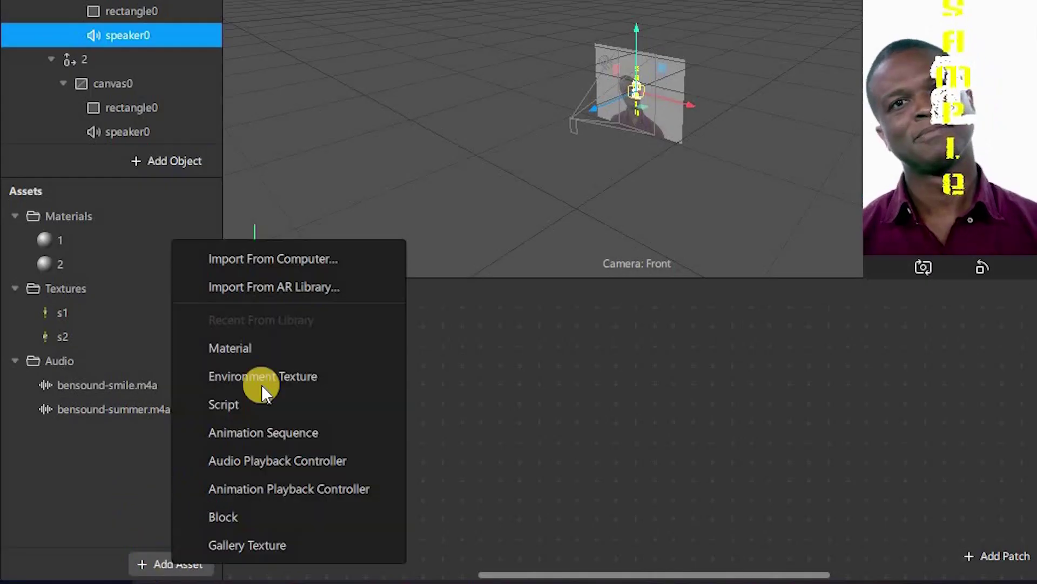
{"action": "left_click", "coordinate": [275, 460]}
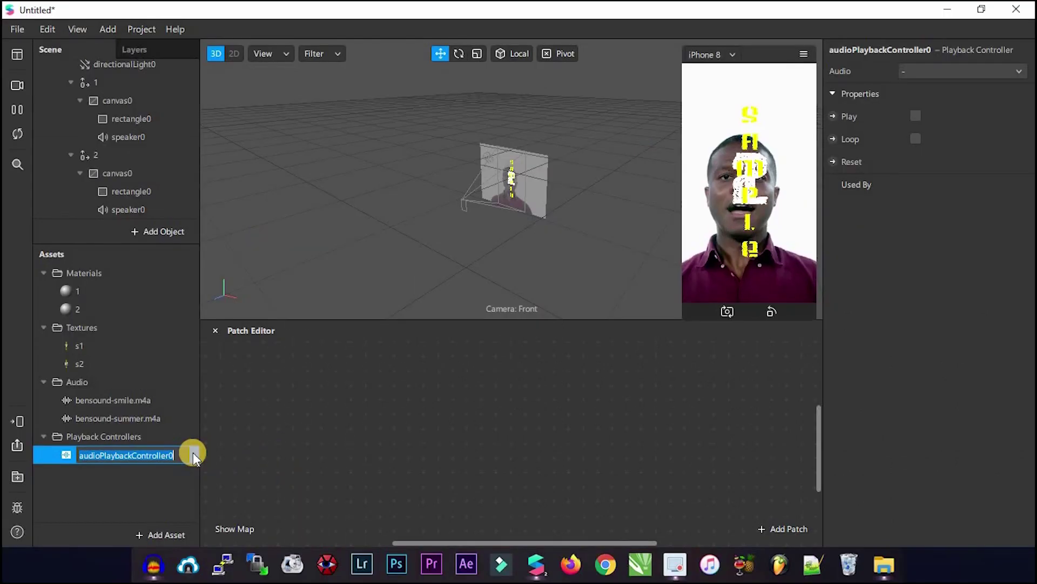
{"action": "type", "text": "1"}
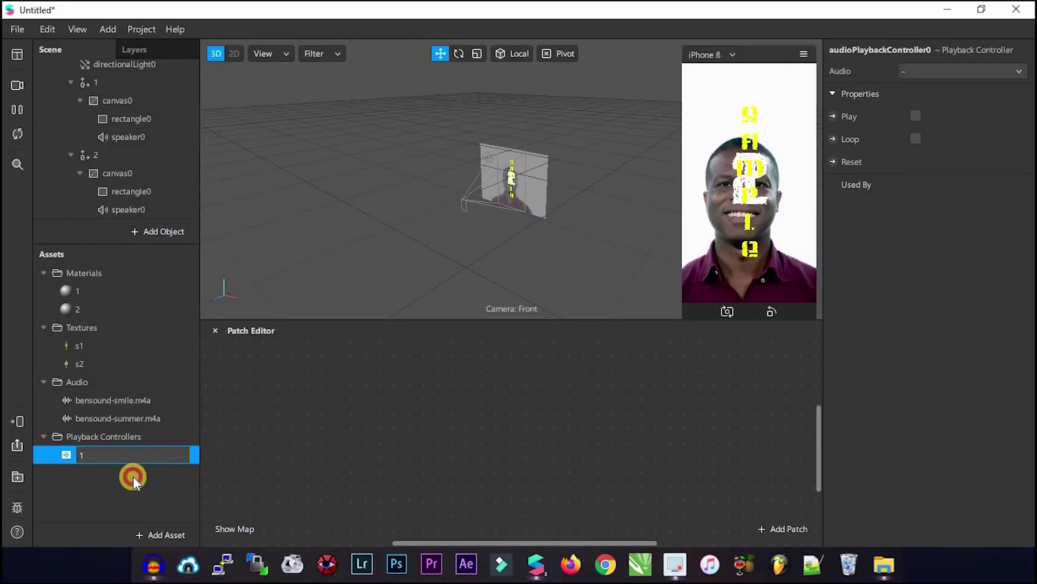
{"action": "left_click", "coordinate": [161, 519]}
Step: Create another audio playback controller asset and name it 2
{"action": "left_click", "coordinate": [160, 531]}
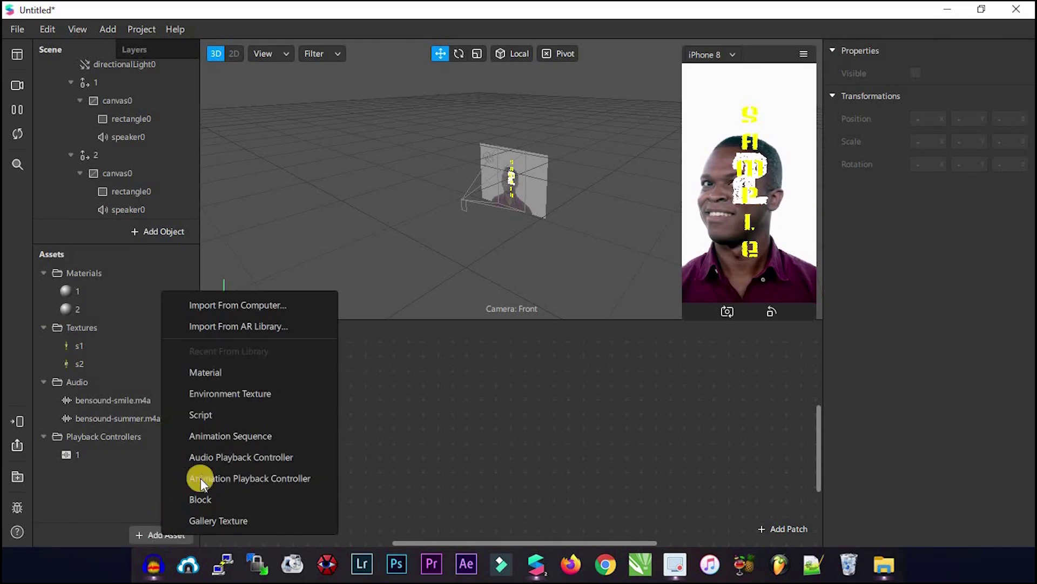
{"action": "left_click", "coordinate": [229, 459]}
{"action": "type", "text": "2"}
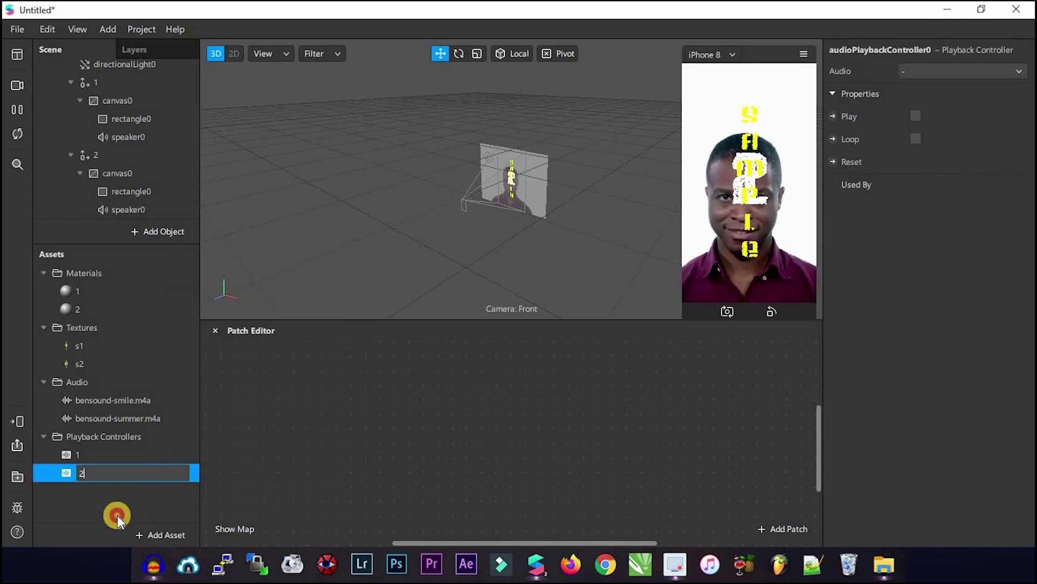
{"action": "left_click", "coordinate": [117, 515]}
Step: Set the audio of playback controller 1 to bensound-smile.m4a
{"action": "left_click", "coordinate": [87, 454]}
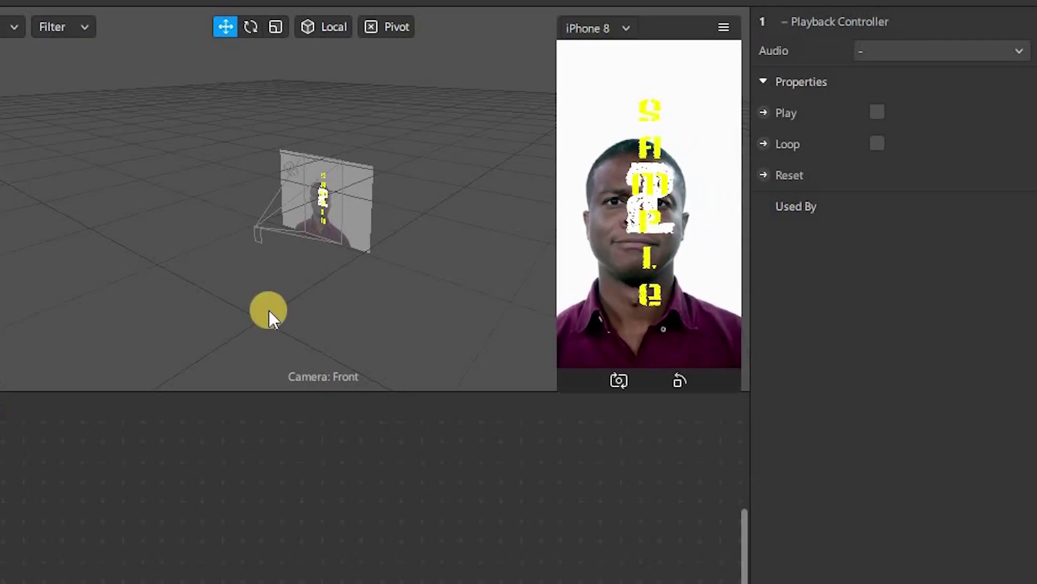
{"action": "left_click", "coordinate": [919, 54]}
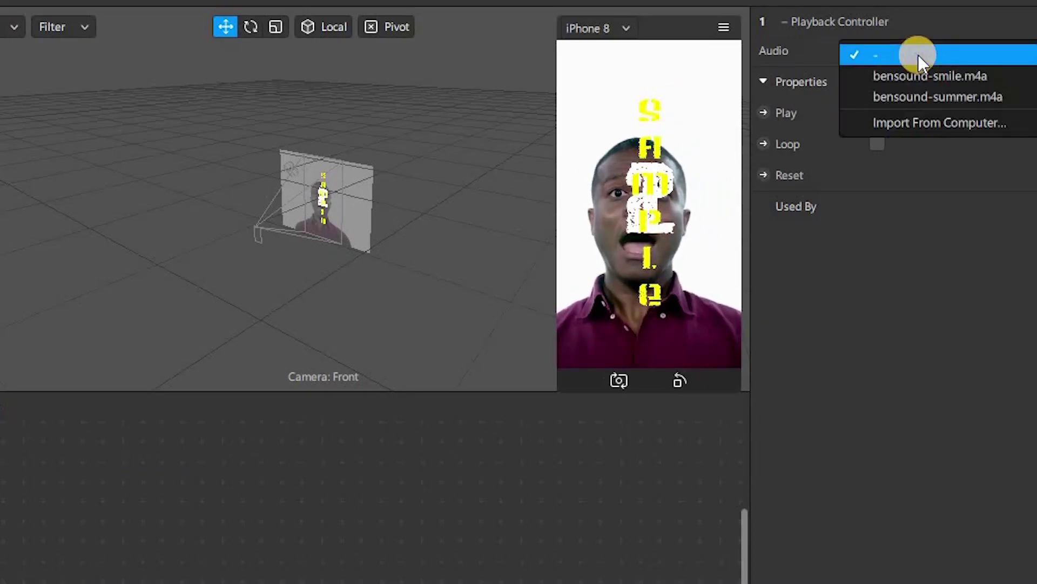
{"action": "left_click", "coordinate": [911, 75]}
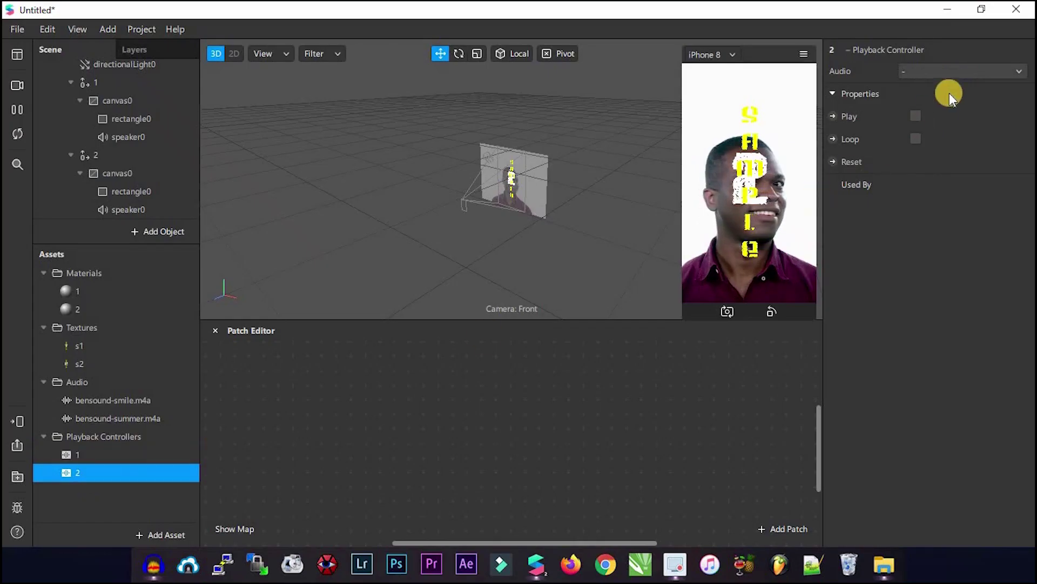
Step: Set the audio of playback controller 2 to bensound-summer.m4a and enable Play and Loop for it
{"action": "left_click", "coordinate": [943, 80]}
{"action": "left_click", "coordinate": [933, 106]}
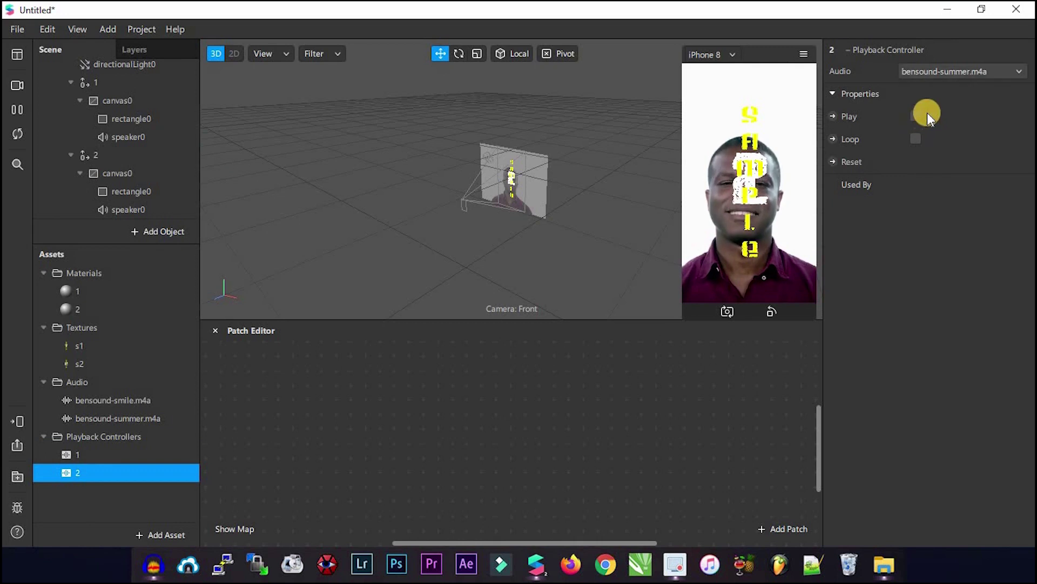
{"action": "left_click", "coordinate": [917, 116]}
{"action": "left_click", "coordinate": [917, 139]}
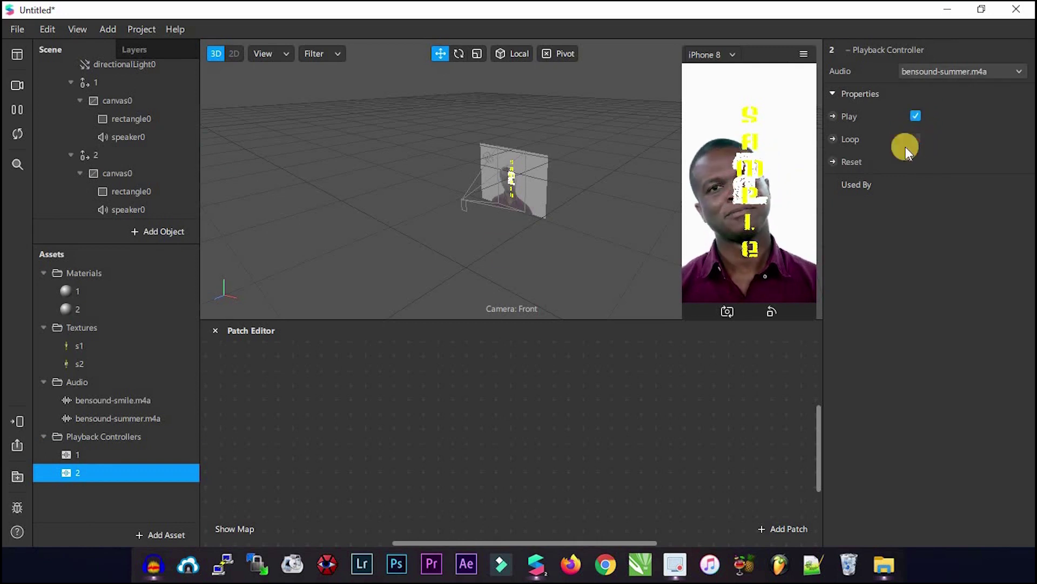
Step: Enable Play and Loop for playback controller 1
{"action": "left_click", "coordinate": [83, 455]}
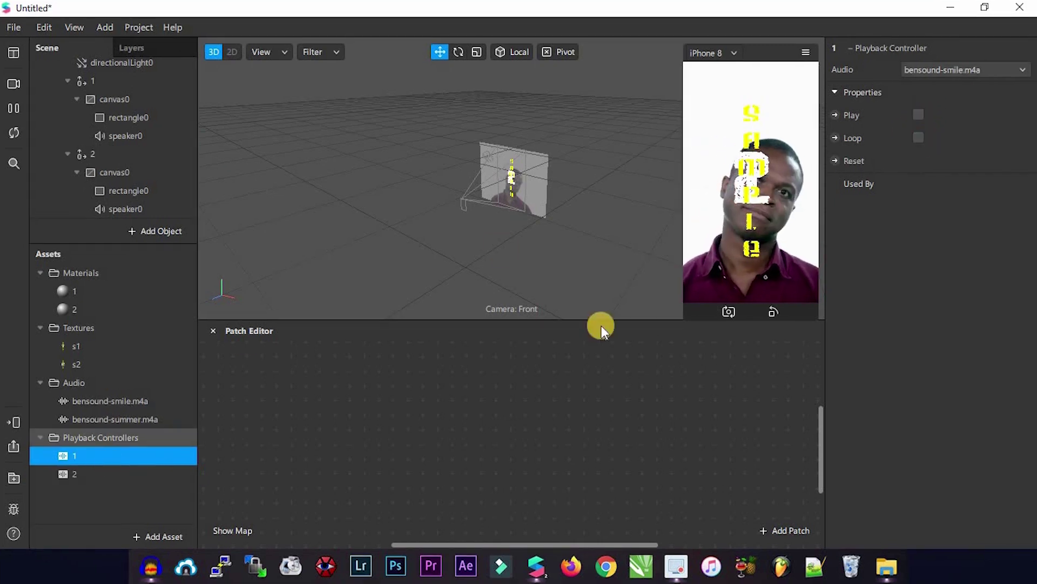
{"action": "left_click", "coordinate": [920, 139]}
{"action": "left_click", "coordinate": [920, 139]}
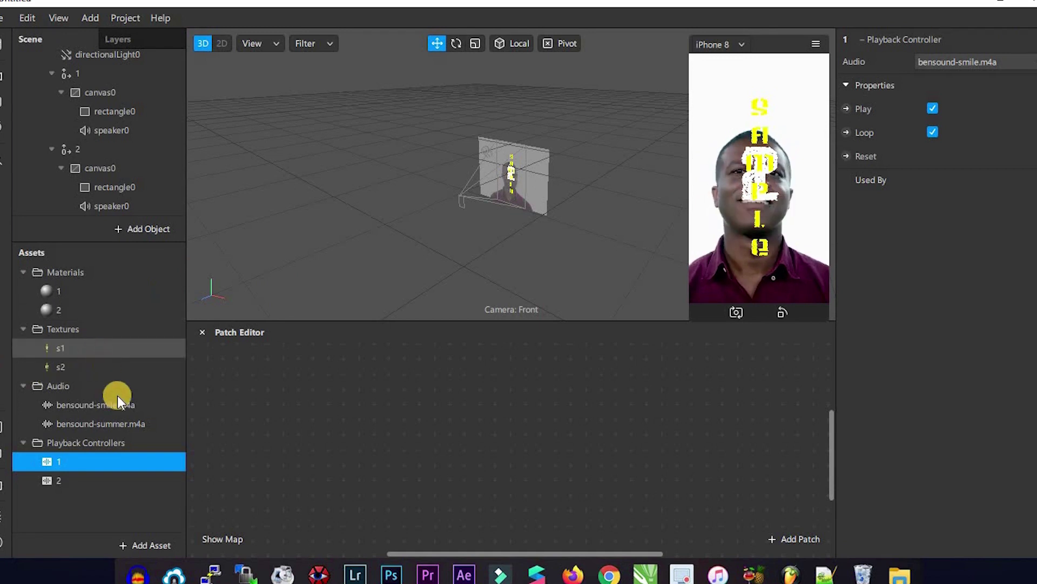
Step: Add a Screen Tap patch to the patch graph
{"action": "left_click", "coordinate": [120, 411]}
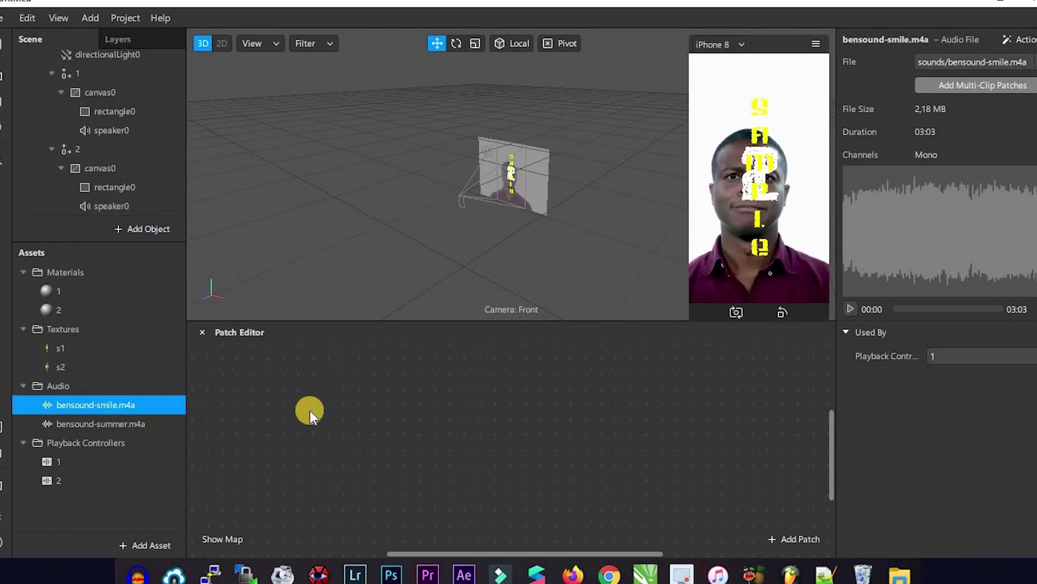
{"action": "double_click", "coordinate": [310, 412]}
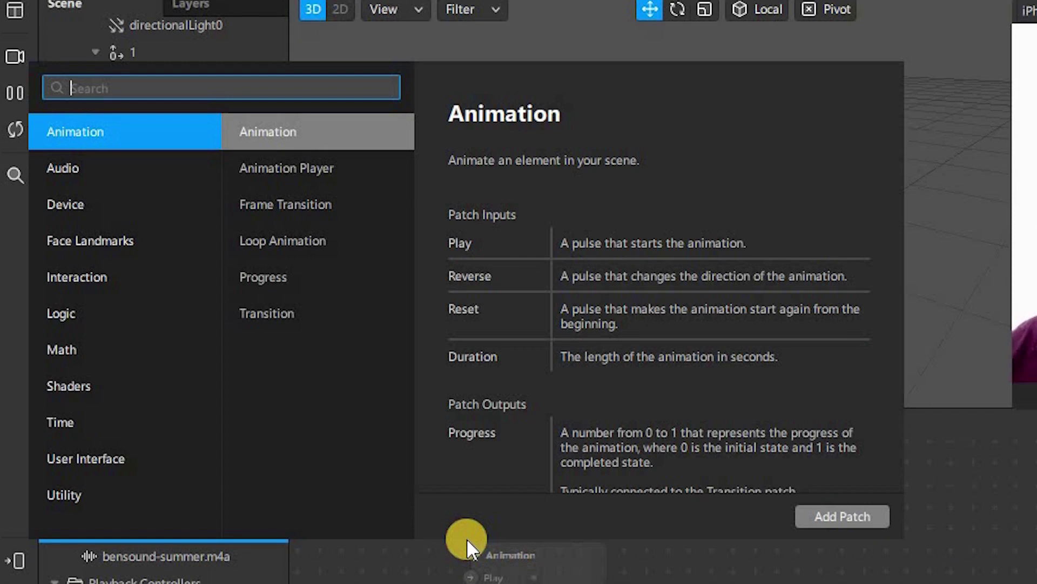
{"action": "type", "text": "scre"}
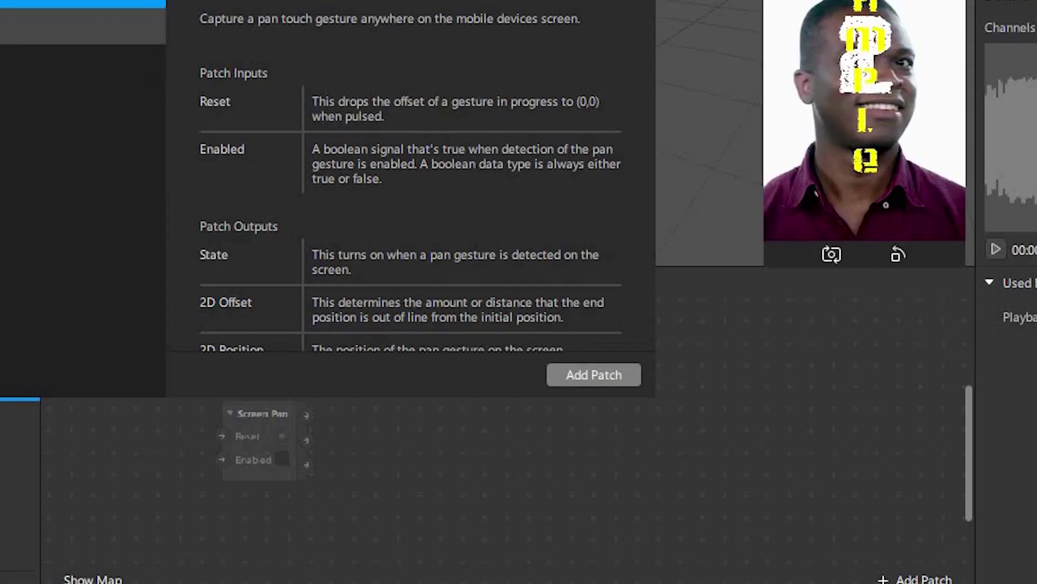
{"action": "left_click", "coordinate": [89, 170]}
{"action": "left_click", "coordinate": [718, 486]}
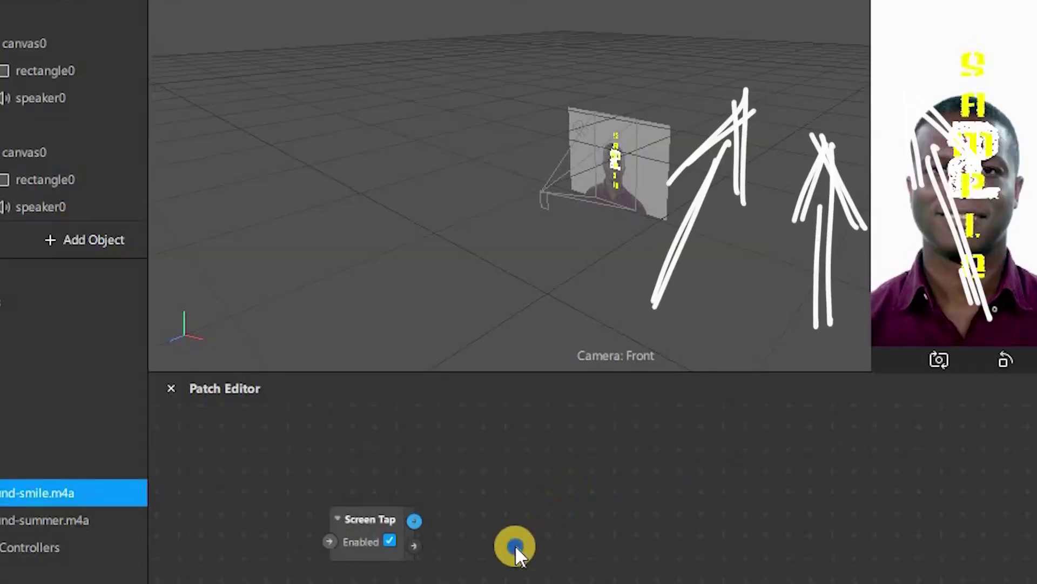
Step: Add a Counter patch with its Increase input fed by Screen Tap, and place it beside the Screen Tap patch
{"action": "double_click", "coordinate": [514, 545]}
{"action": "type", "text": "cou"}
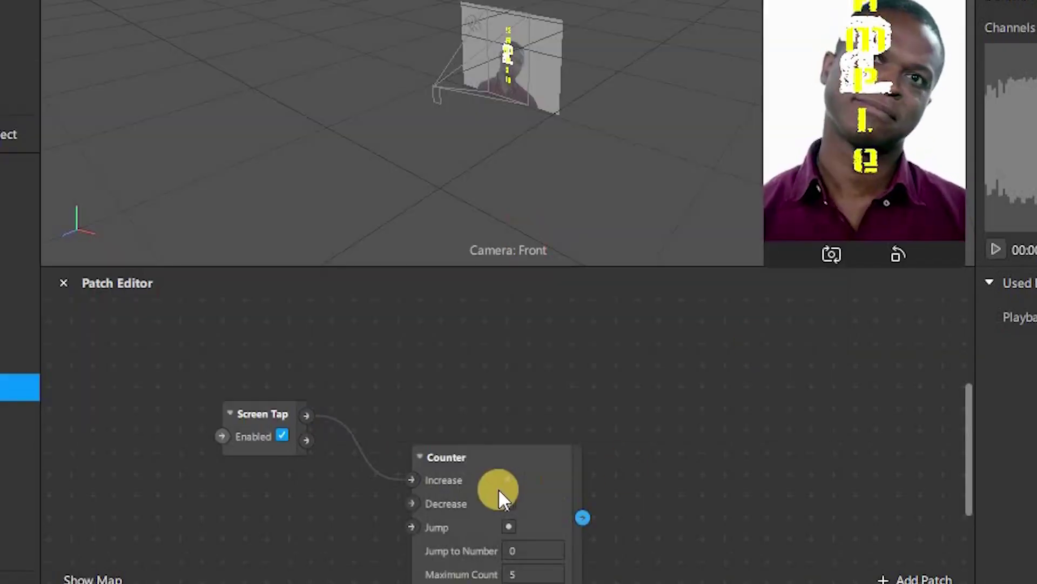
{"action": "left_click_drag", "start_coordinate": [498, 487], "coordinate": [435, 398]}
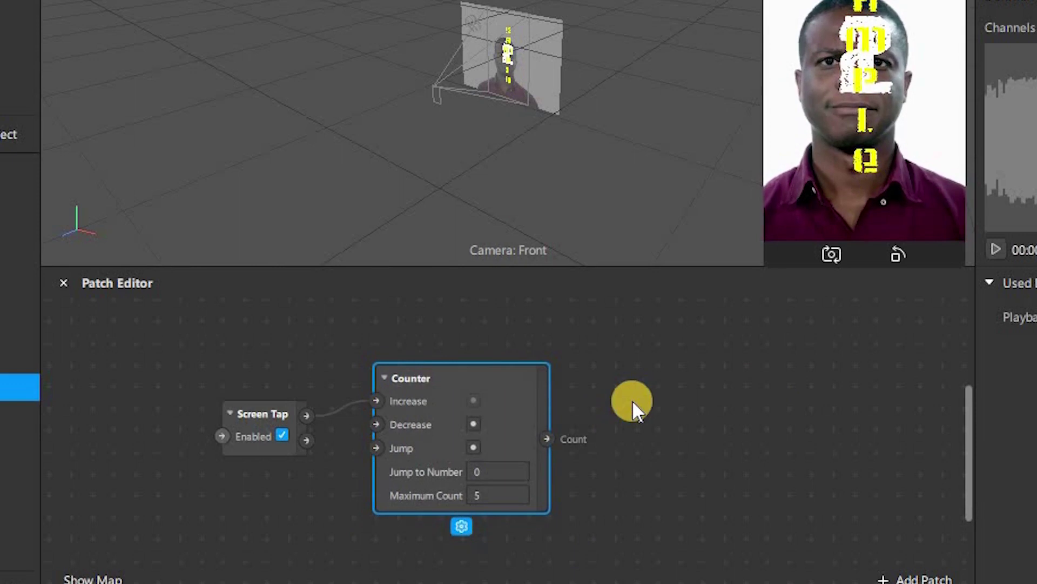
Step: Add two Equals Exactly patches, one above the other, after the Counter patch
{"action": "double_click", "coordinate": [632, 400]}
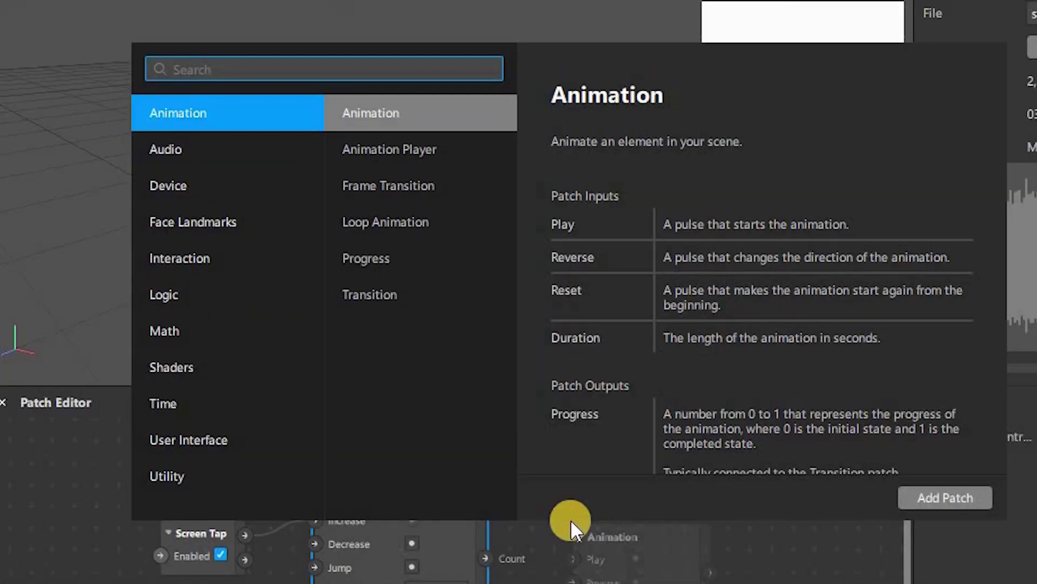
{"action": "type", "text": "eq"}
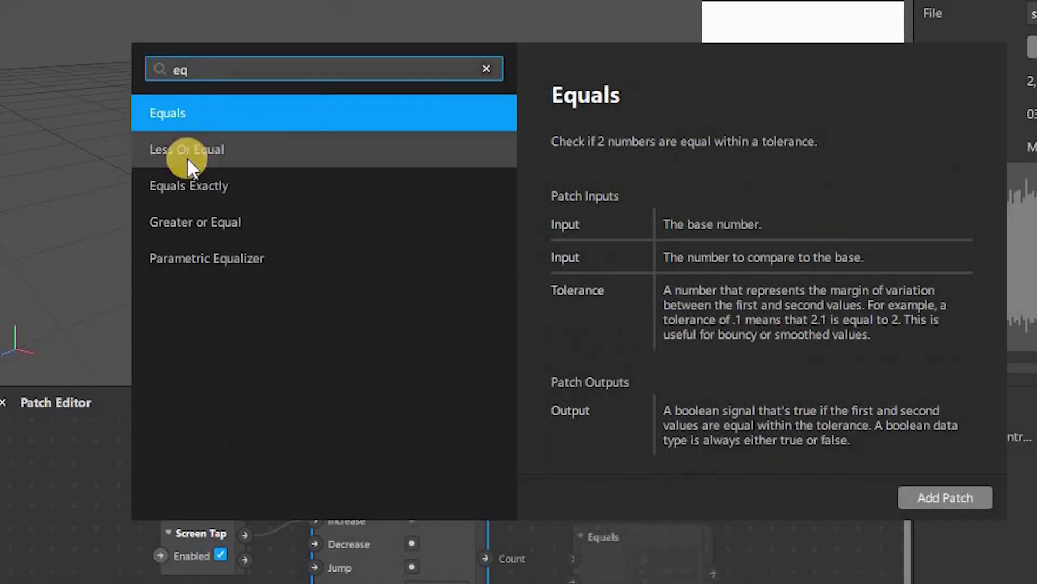
{"action": "left_click", "coordinate": [210, 190]}
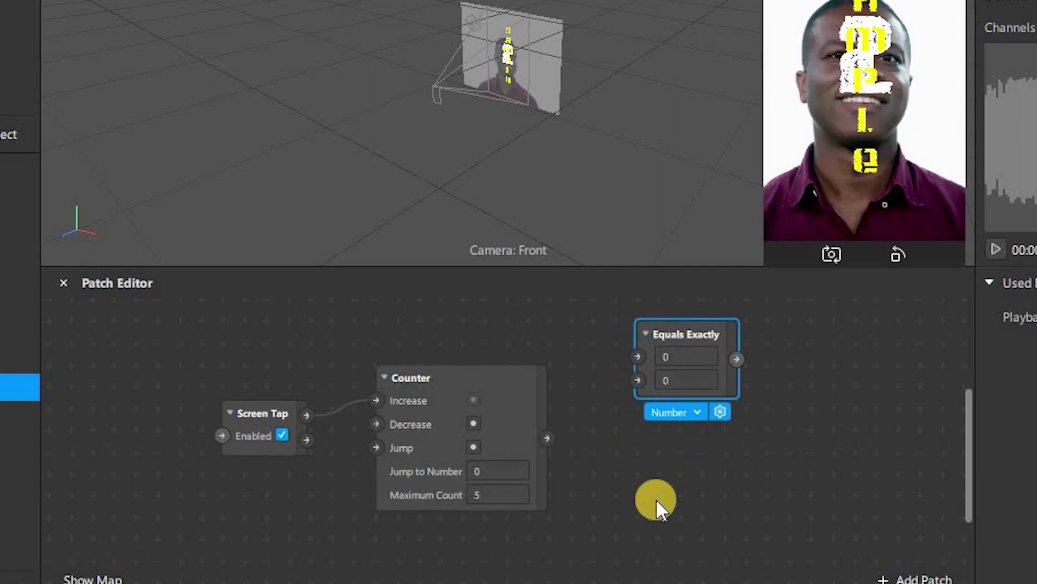
{"action": "double_click", "coordinate": [655, 498]}
{"action": "type", "text": "eq"}
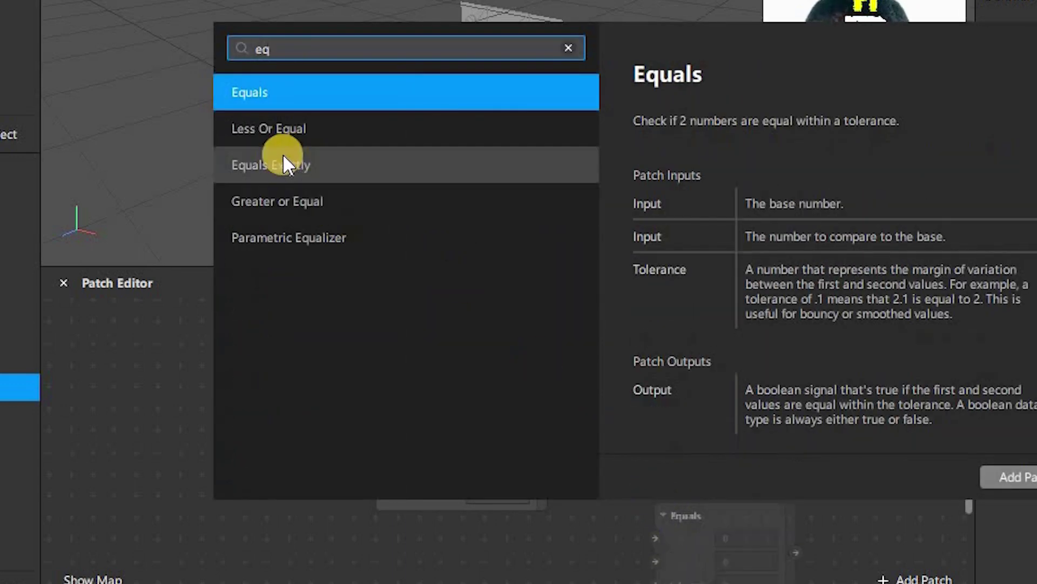
{"action": "left_click", "coordinate": [283, 158]}
{"action": "left_click", "coordinate": [705, 507]}
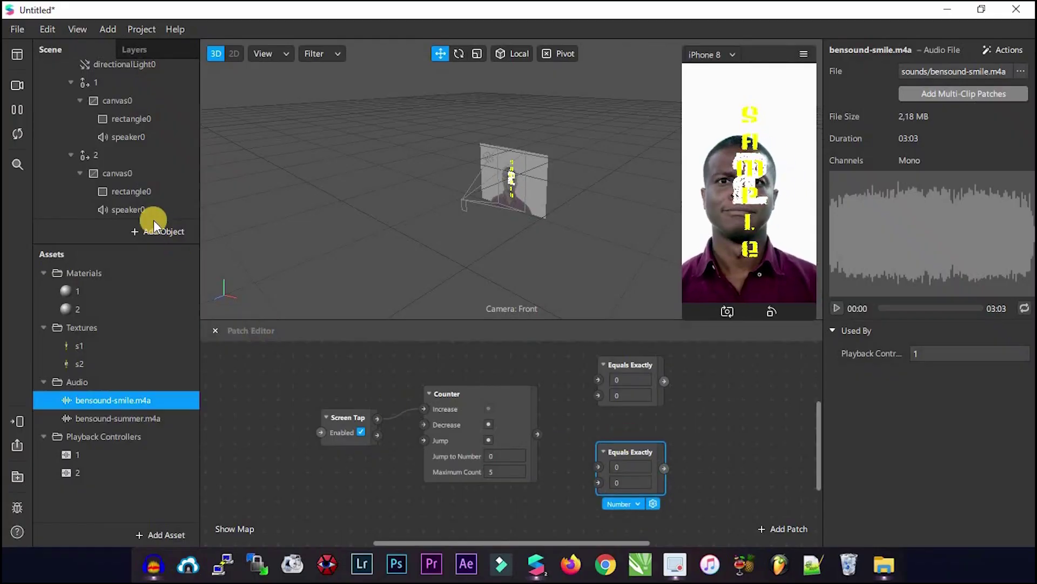
Step: Assign playback controller 1 as the audio of group 1's speaker and playback controller 2 as the audio of group 2's speaker
{"action": "left_click", "coordinate": [132, 142]}
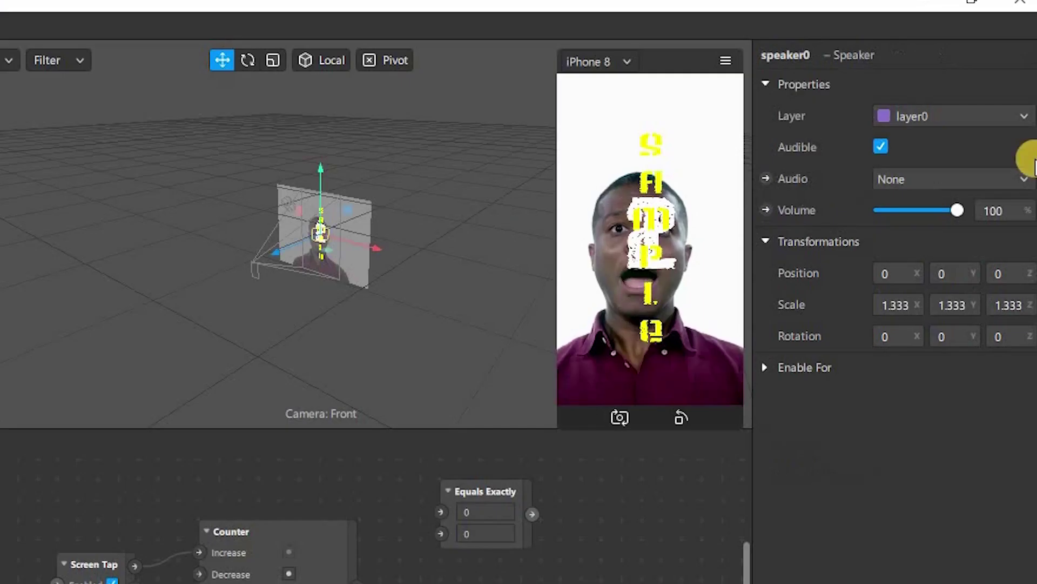
{"action": "left_click", "coordinate": [984, 133]}
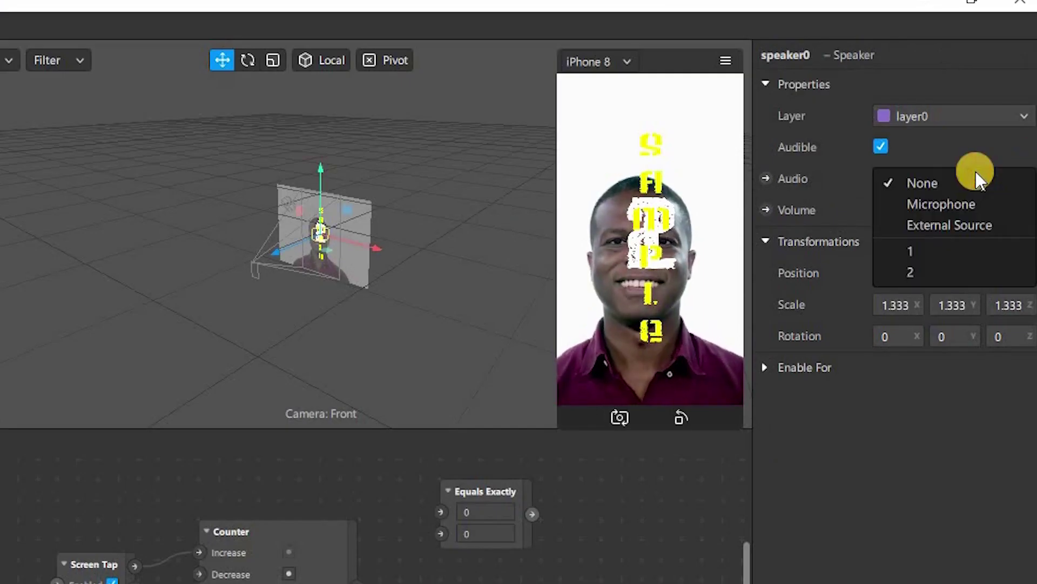
{"action": "left_click", "coordinate": [918, 254]}
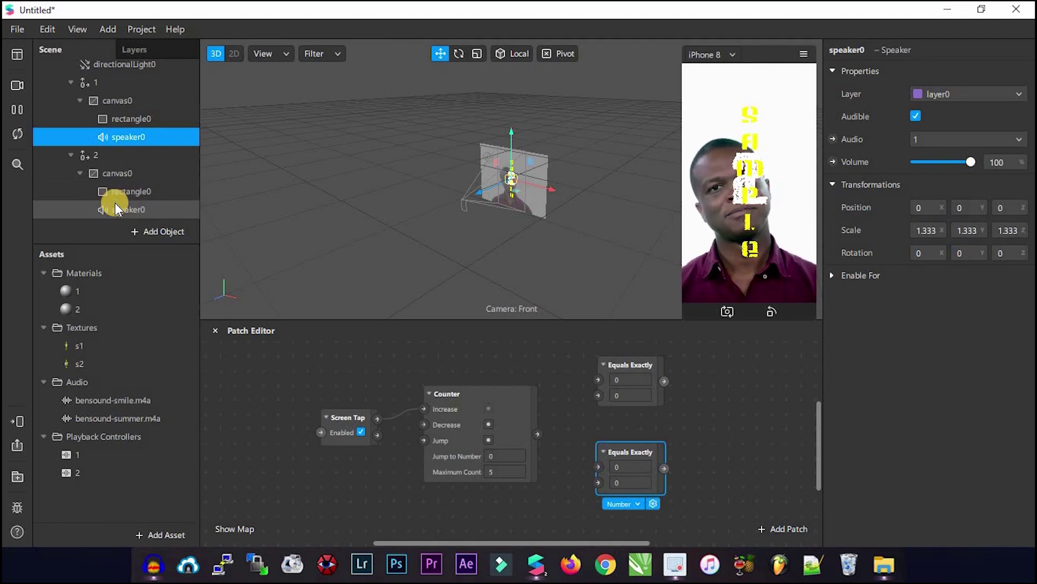
{"action": "left_click", "coordinate": [118, 209]}
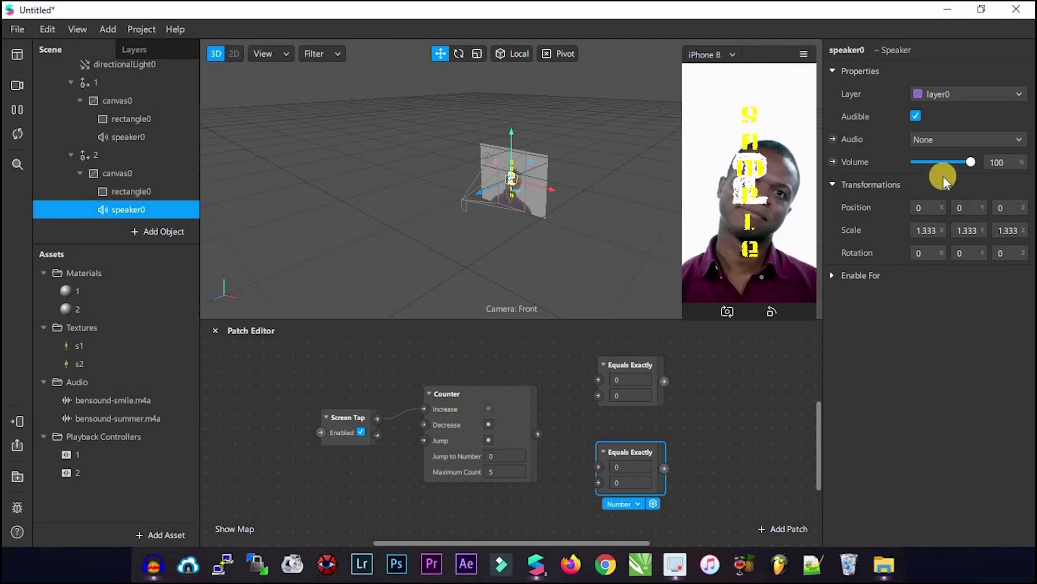
{"action": "left_click", "coordinate": [958, 139]}
{"action": "left_click", "coordinate": [942, 207]}
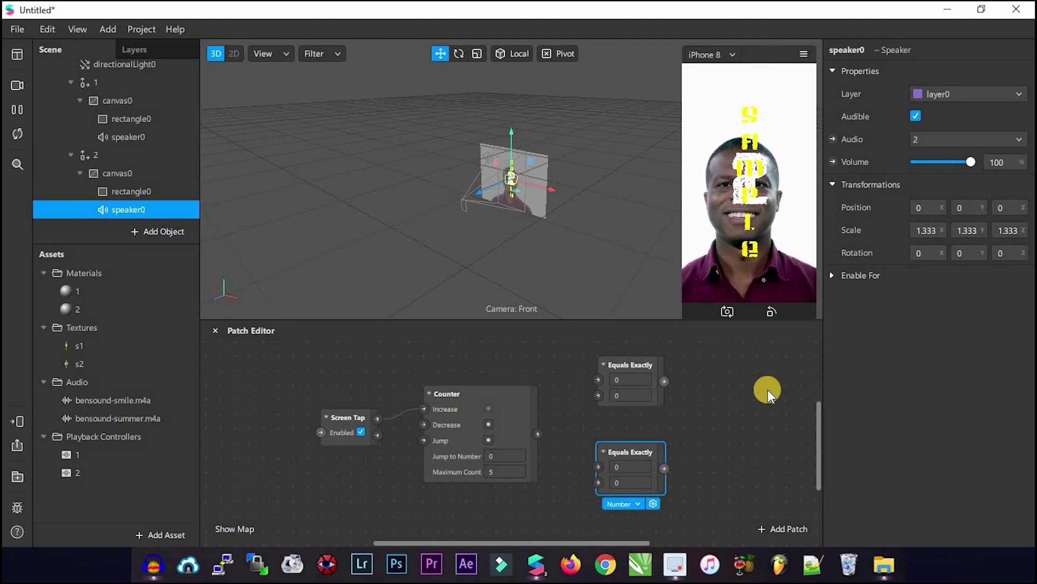
Step: Create Visible patches for null objects 1 and 2 and place each one beside its own Equals Exactly patch
{"action": "left_click", "coordinate": [93, 154]}
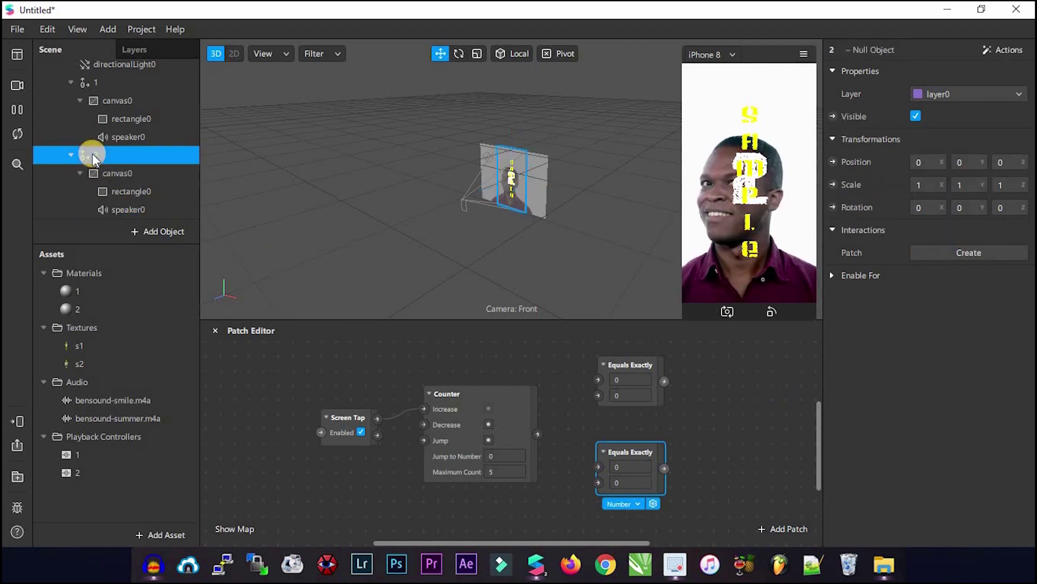
{"action": "left_click", "coordinate": [115, 80], "text": "ctrl"}
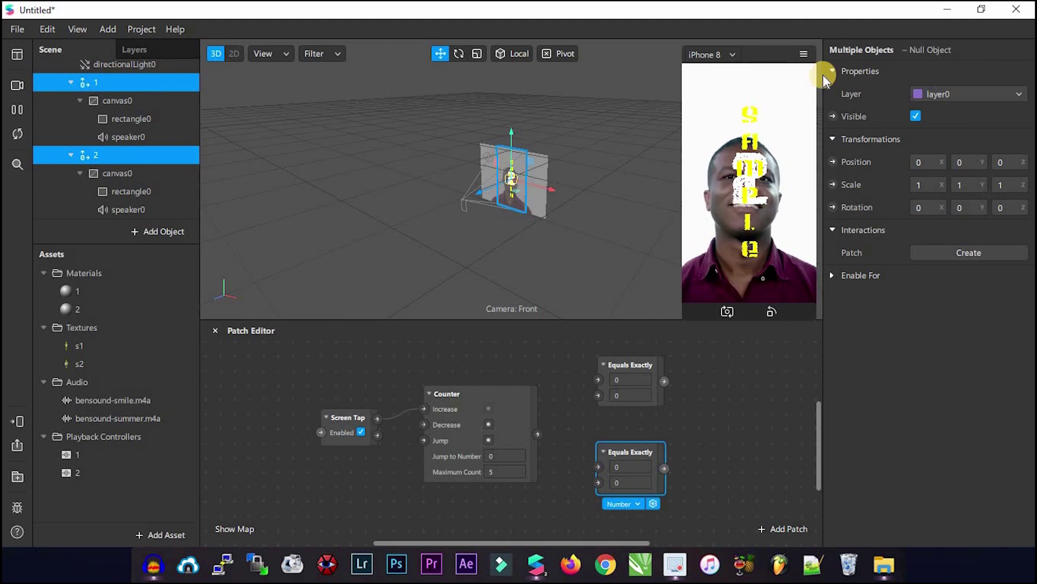
{"action": "left_click", "coordinate": [831, 117]}
{"action": "left_click_drag", "start_coordinate": [532, 466], "coordinate": [738, 477]}
{"action": "left_click_drag", "start_coordinate": [542, 456], "coordinate": [757, 354]}
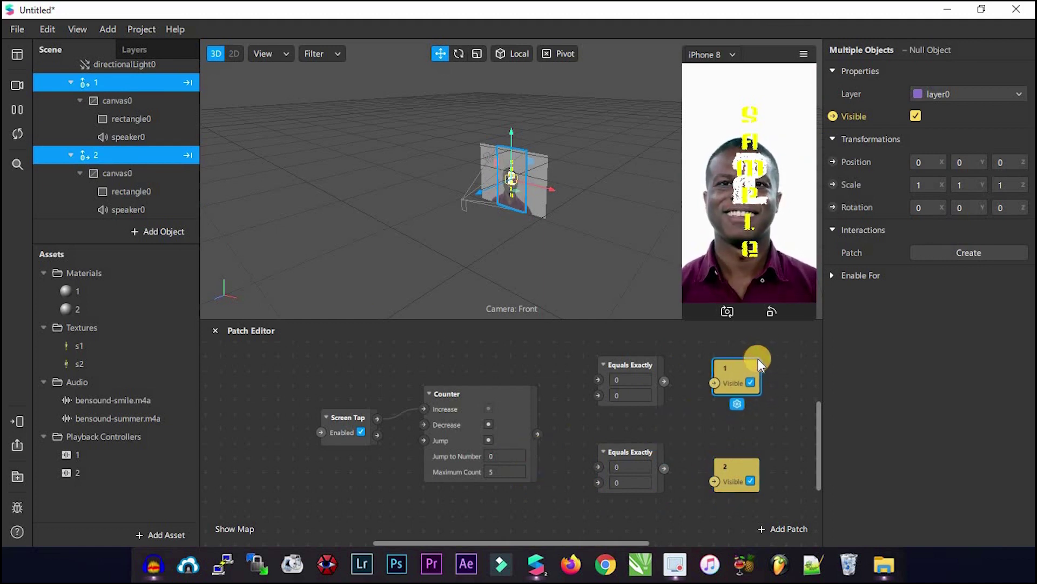
{"action": "left_click", "coordinate": [137, 139]}
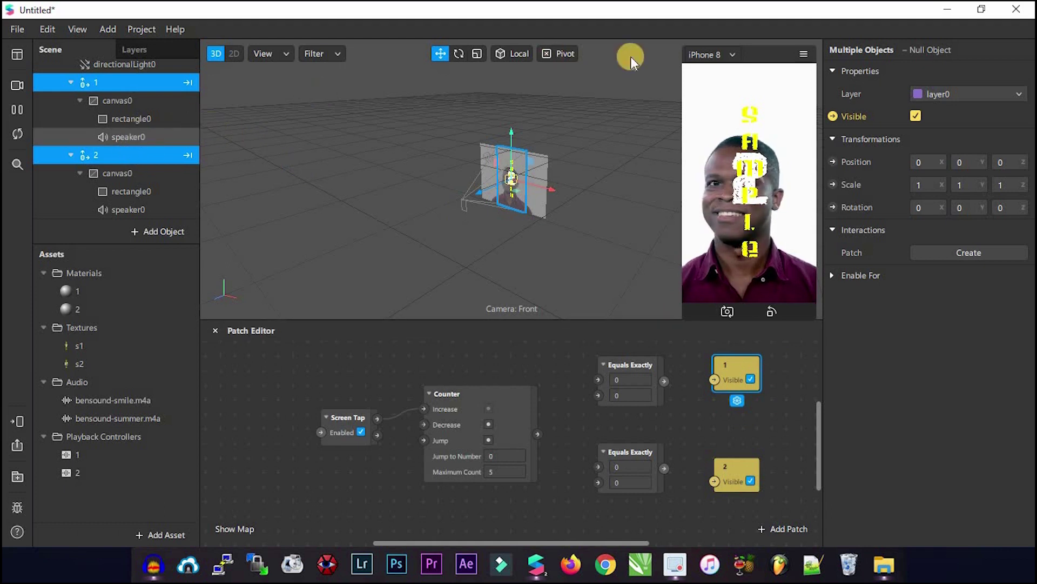
{"action": "left_click", "coordinate": [68, 292]}
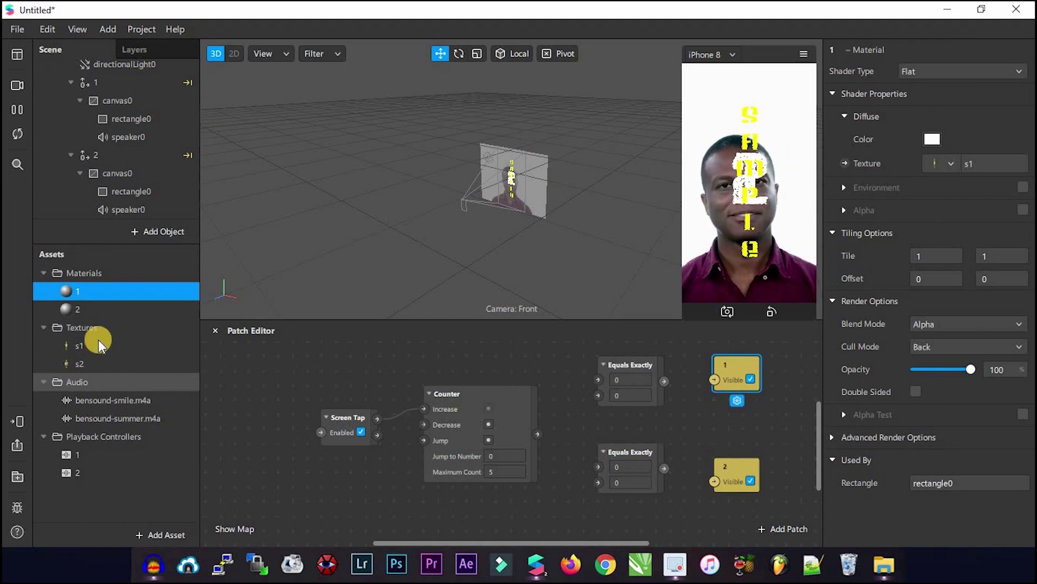
{"action": "left_click", "coordinate": [73, 346]}
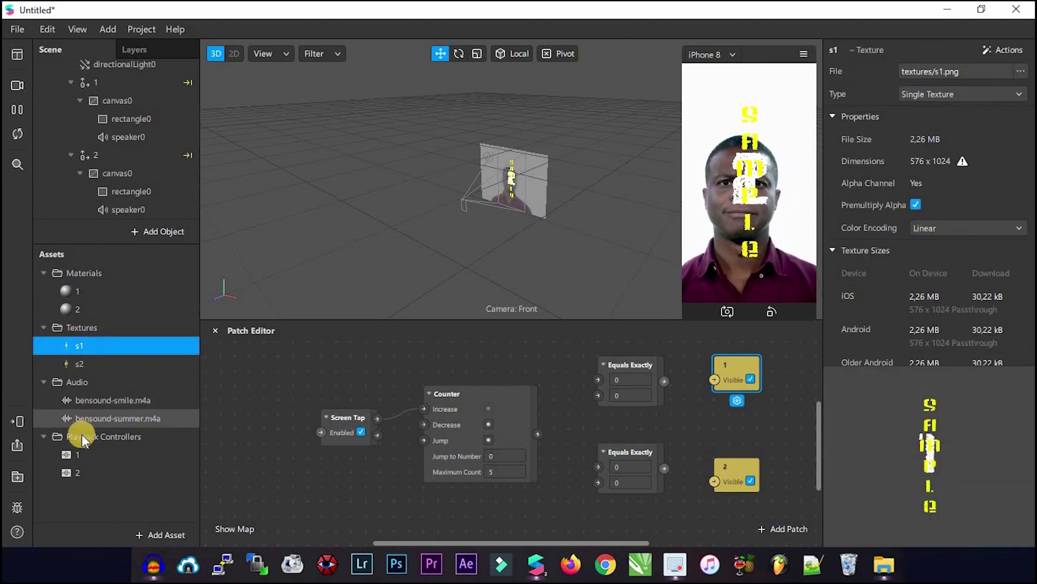
Step: Disable Play for playback controllers 1 and 2
{"action": "left_click", "coordinate": [77, 454]}
{"action": "left_click", "coordinate": [916, 117]}
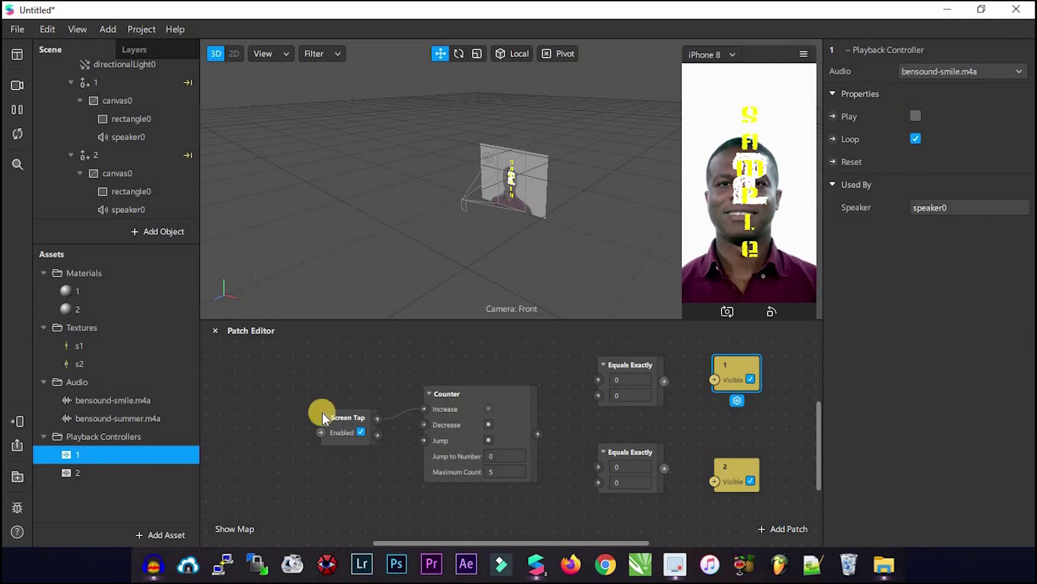
{"action": "left_click", "coordinate": [78, 472]}
{"action": "left_click", "coordinate": [916, 116]}
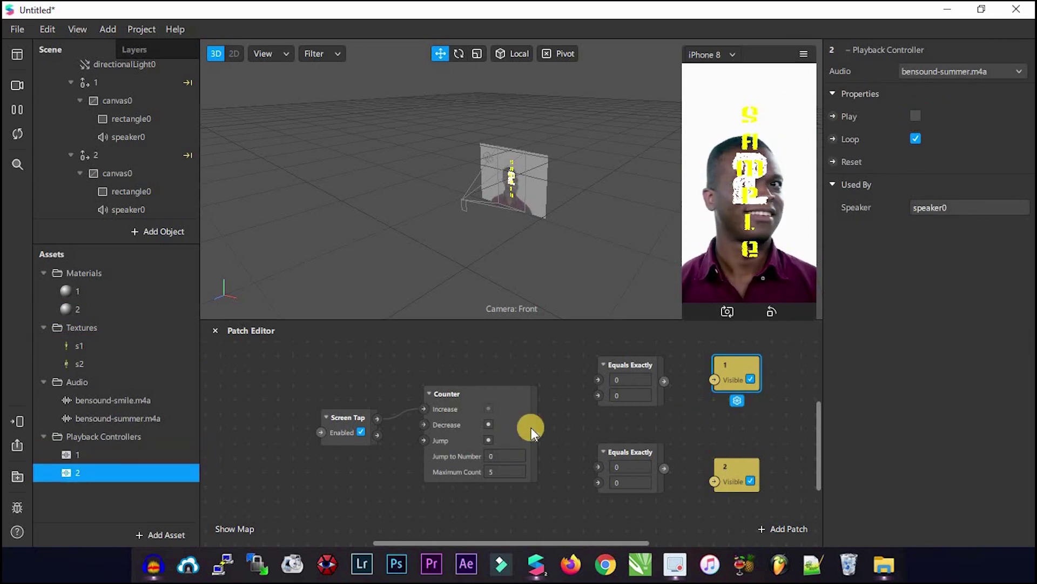
Step: Connect the Counter output to both Equals Exactly patches, and their outputs to the Visible inputs of objects 1 and 2
{"action": "left_click_drag", "start_coordinate": [598, 379], "coordinate": [598, 380]}
{"action": "left_click_drag", "start_coordinate": [537, 434], "coordinate": [597, 468]}
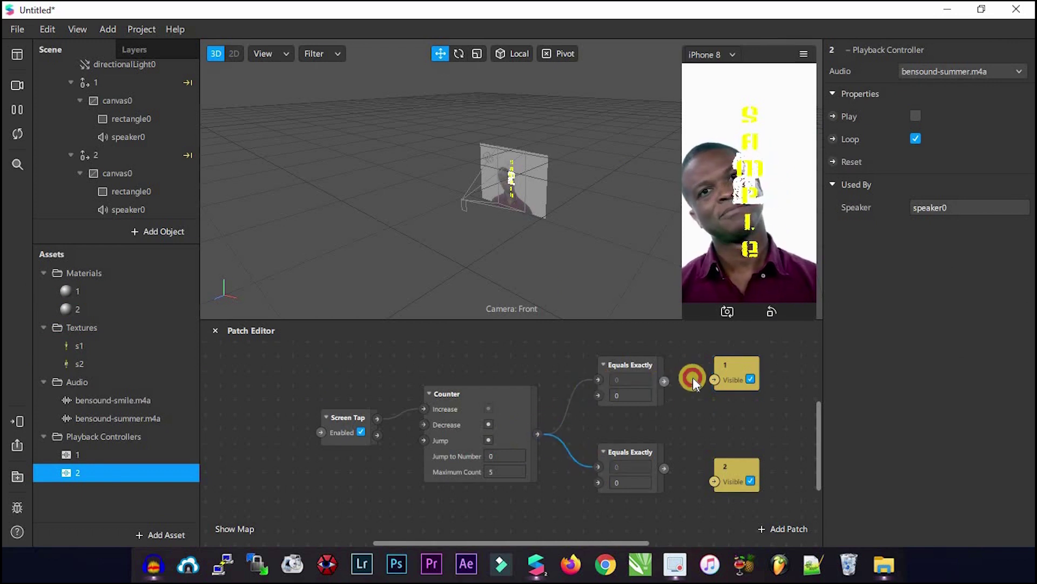
{"action": "left_click_drag", "start_coordinate": [715, 381], "coordinate": [715, 381]}
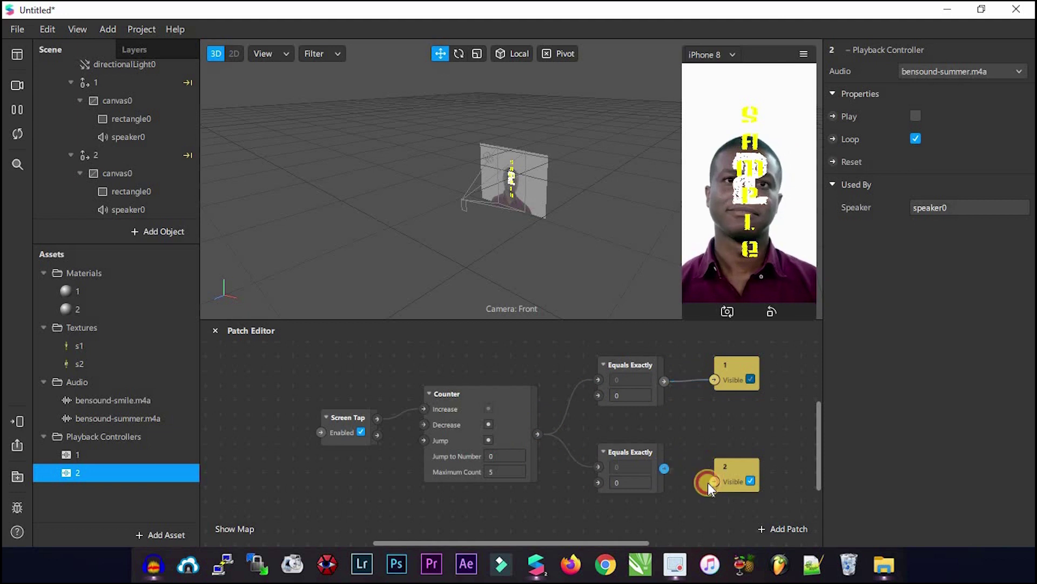
{"action": "left_click_drag", "start_coordinate": [712, 480], "coordinate": [714, 480]}
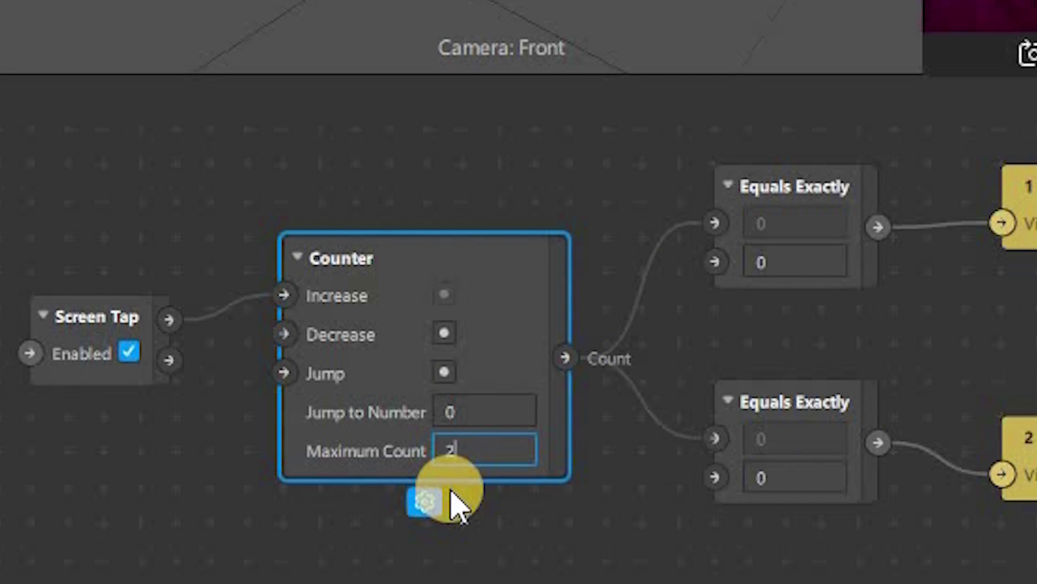
Step: Set the Counter's Maximum Count to 2 and the second value of the upper Equals Exactly patch to 1
{"action": "left_click", "coordinate": [737, 282]}
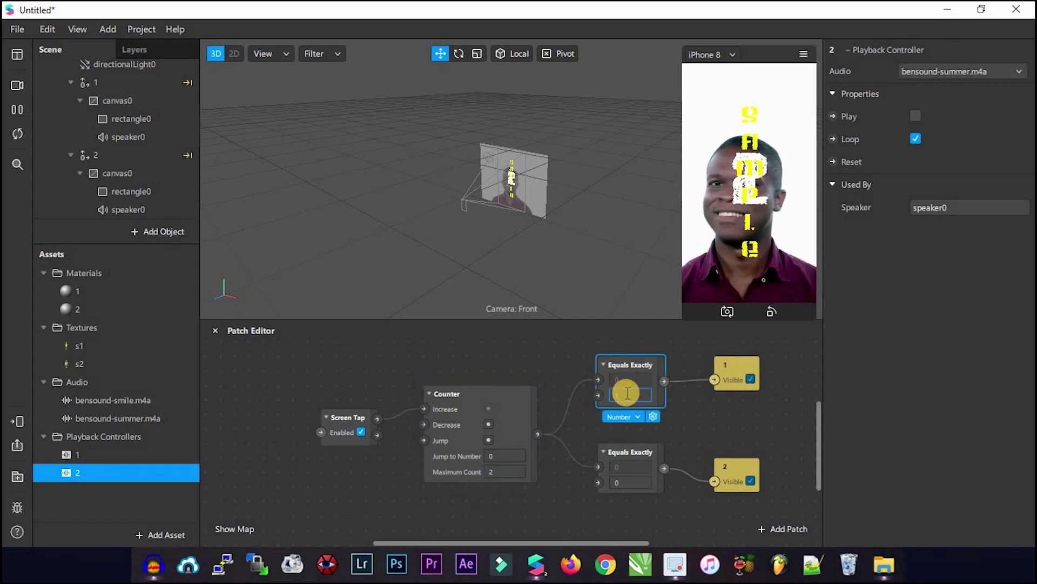
{"action": "left_click", "coordinate": [698, 446]}
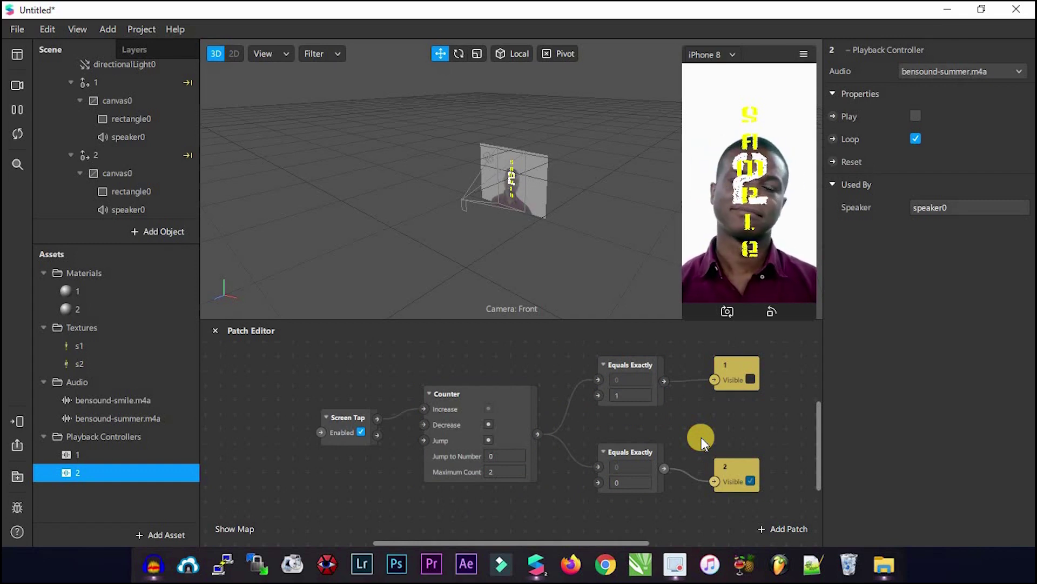
Step: Enable Play for playback controllers 2 and 1
{"action": "left_click", "coordinate": [914, 116]}
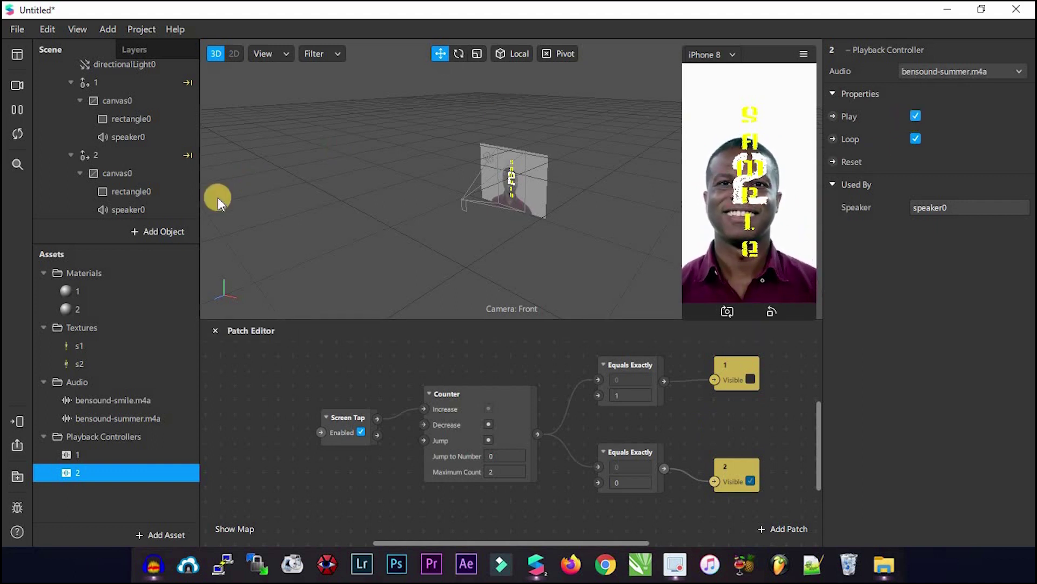
{"action": "left_click", "coordinate": [77, 454]}
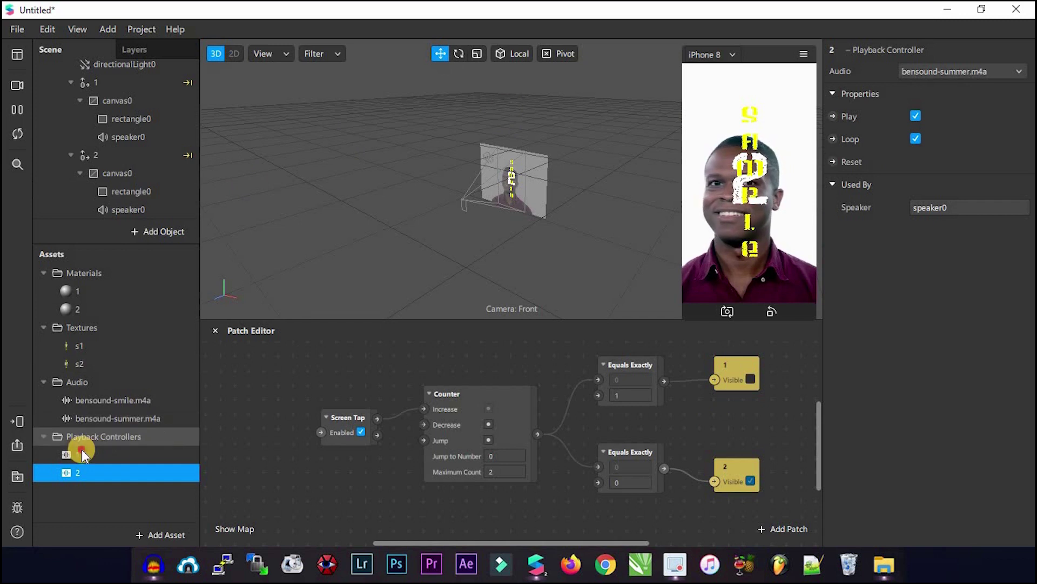
{"action": "left_click", "coordinate": [915, 114]}
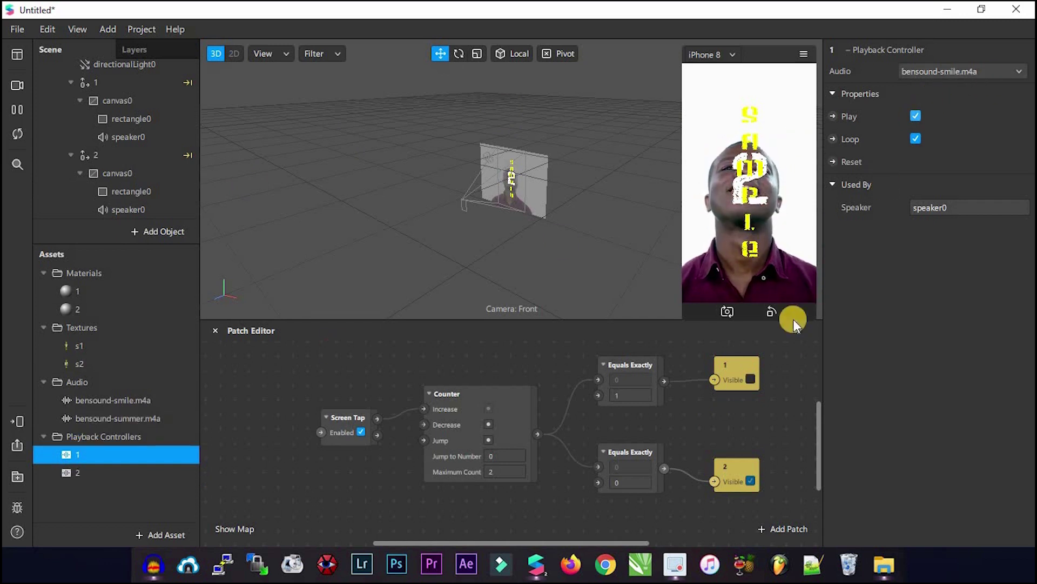
Step: Enlarge the device preview and simulate a screen tap on it to test the overlay switching
{"action": "left_click", "coordinate": [804, 54]}
{"action": "left_click", "coordinate": [854, 76]}
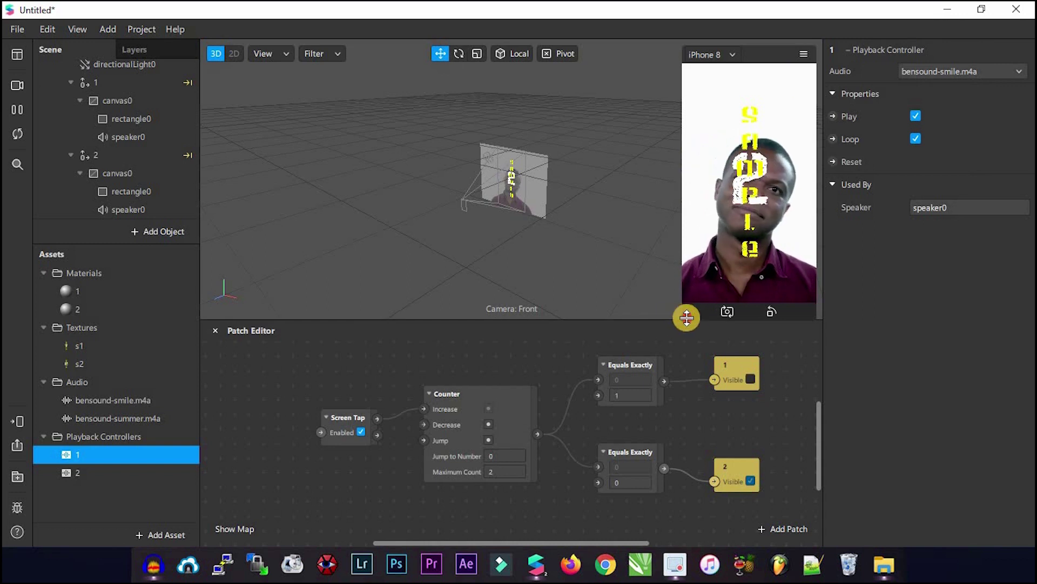
{"action": "left_click_drag", "start_coordinate": [651, 343], "coordinate": [643, 389]}
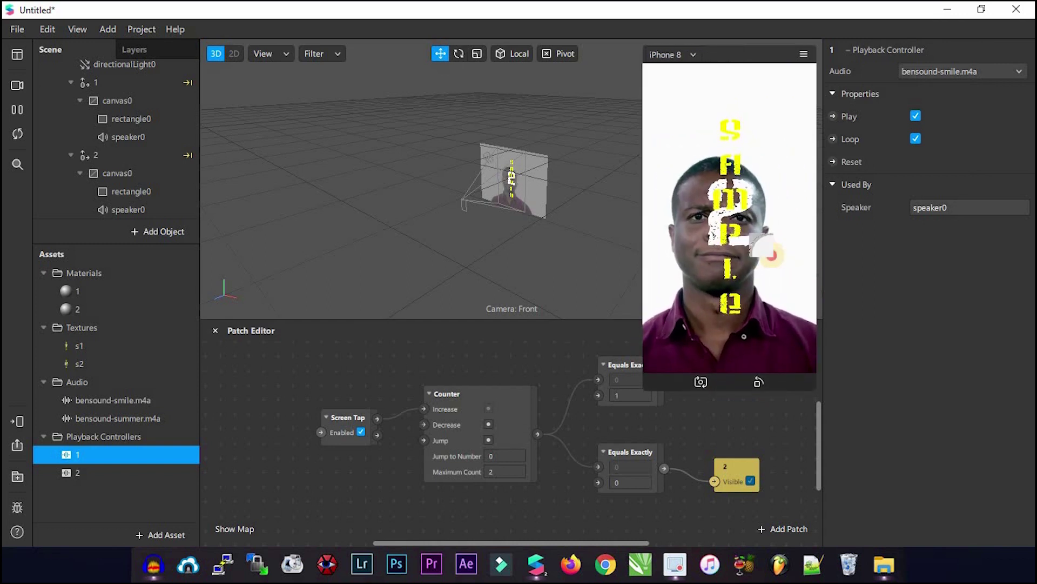
{"action": "left_click", "coordinate": [744, 334]}
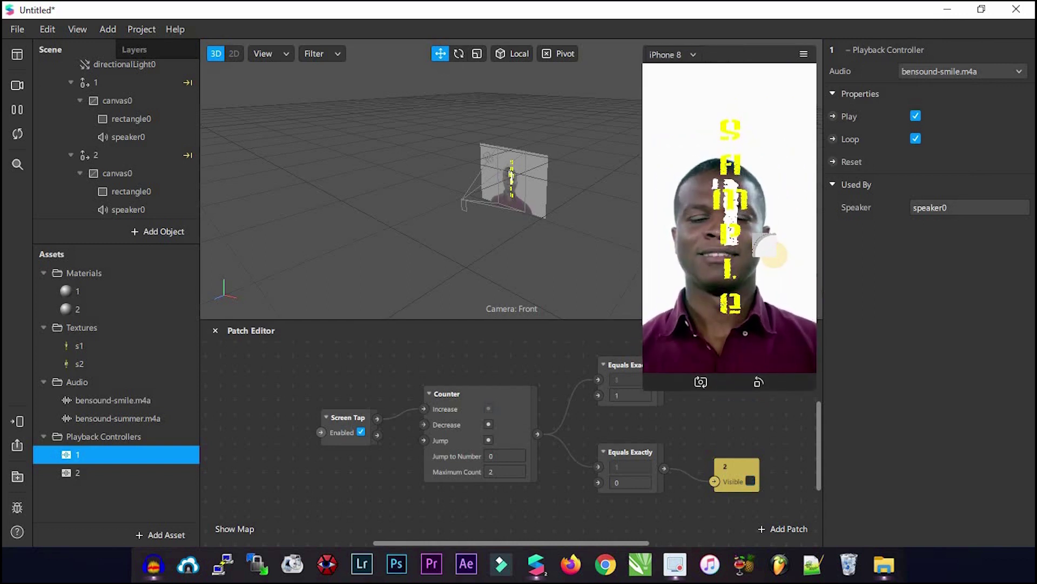